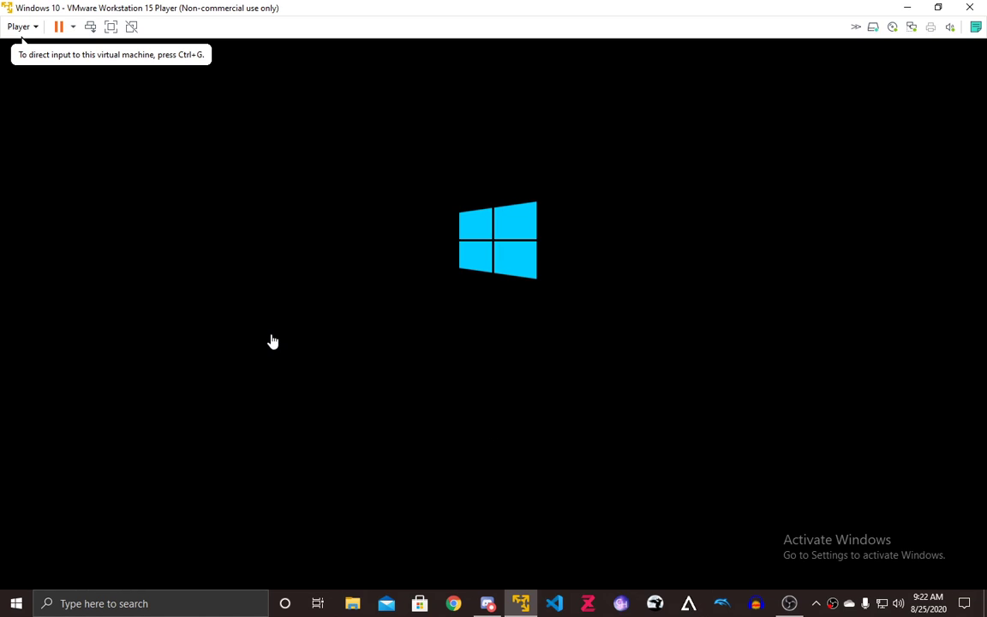
Click inside the Windows 10 VM window so the guest captures keyboard and mouse.
left_click(273, 342)
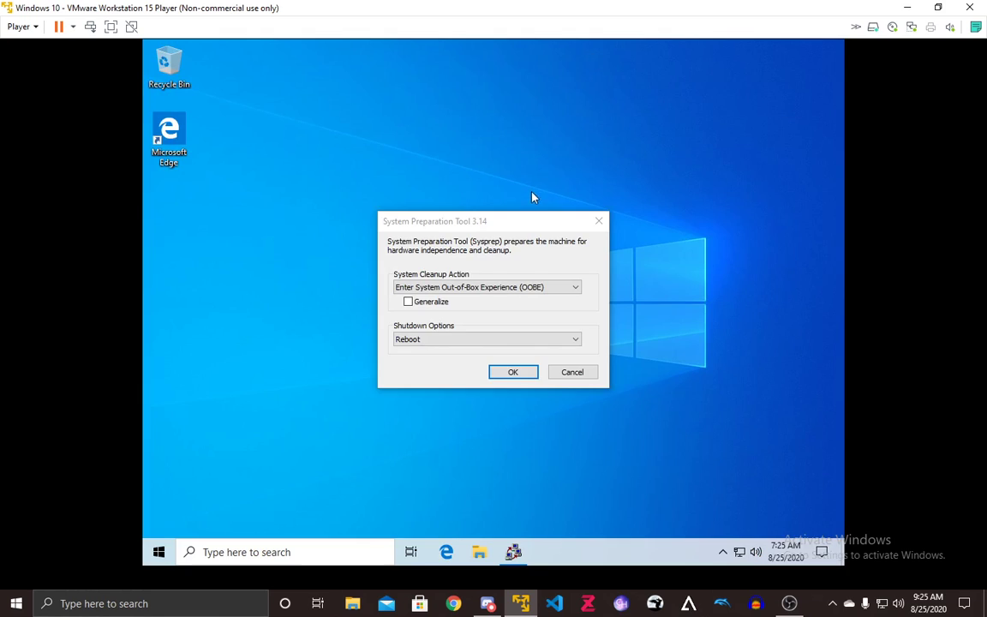
Cancel the System Preparation Tool and dismiss the network panel and Start menu.
left_click(587, 373)
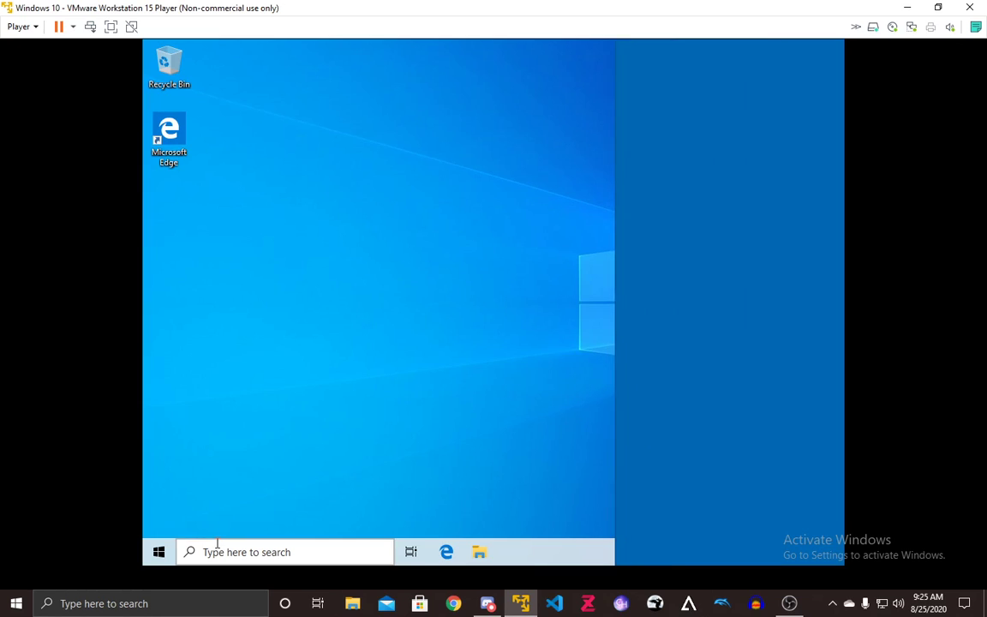
left_click(668, 319)
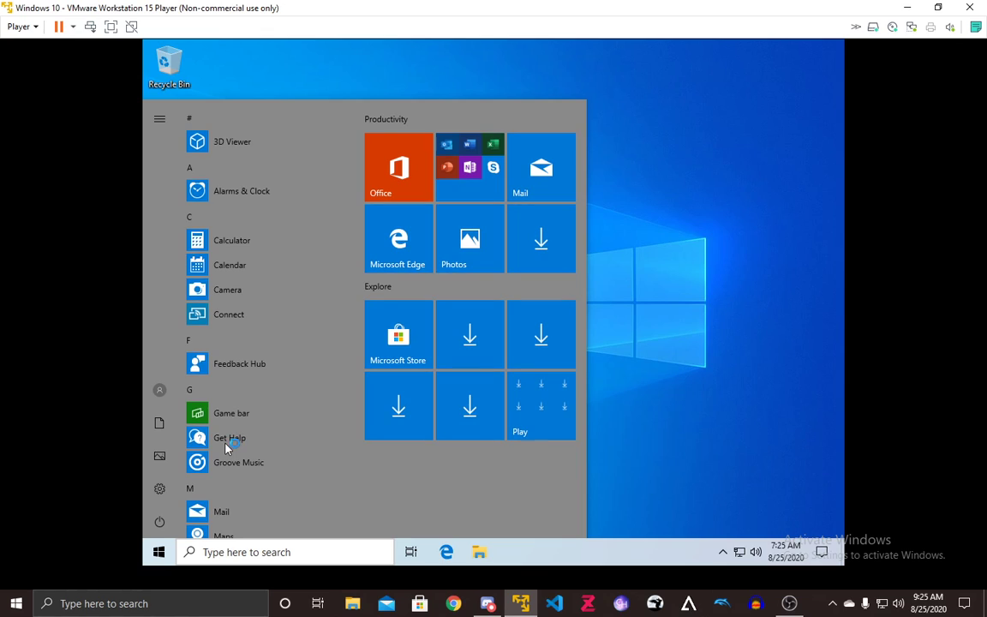
left_click(704, 372)
Launch the Registry Editor by running regedit from the Run box.
key("super+r")
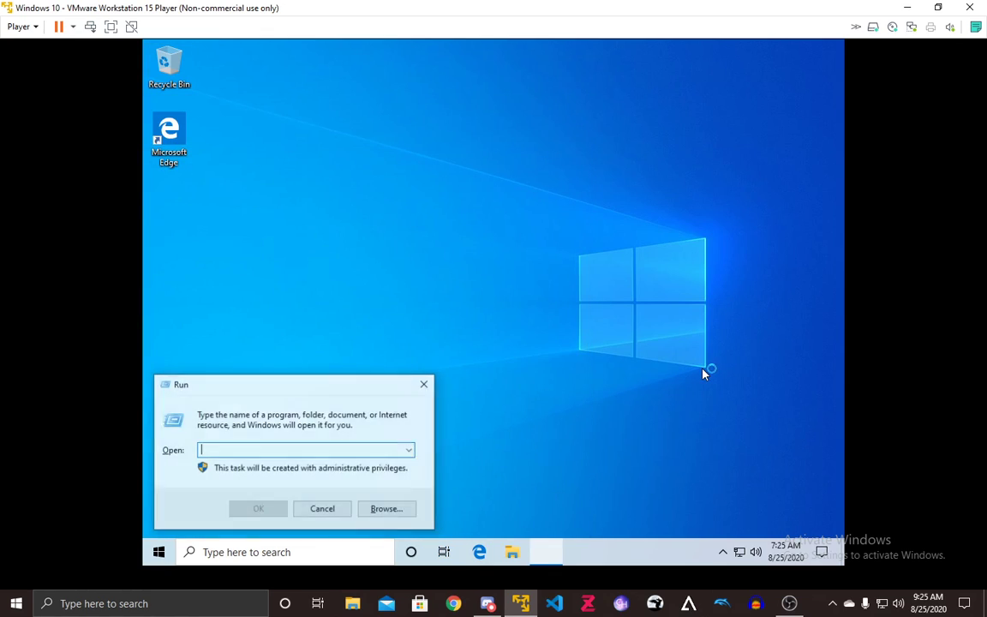
type("regedit")
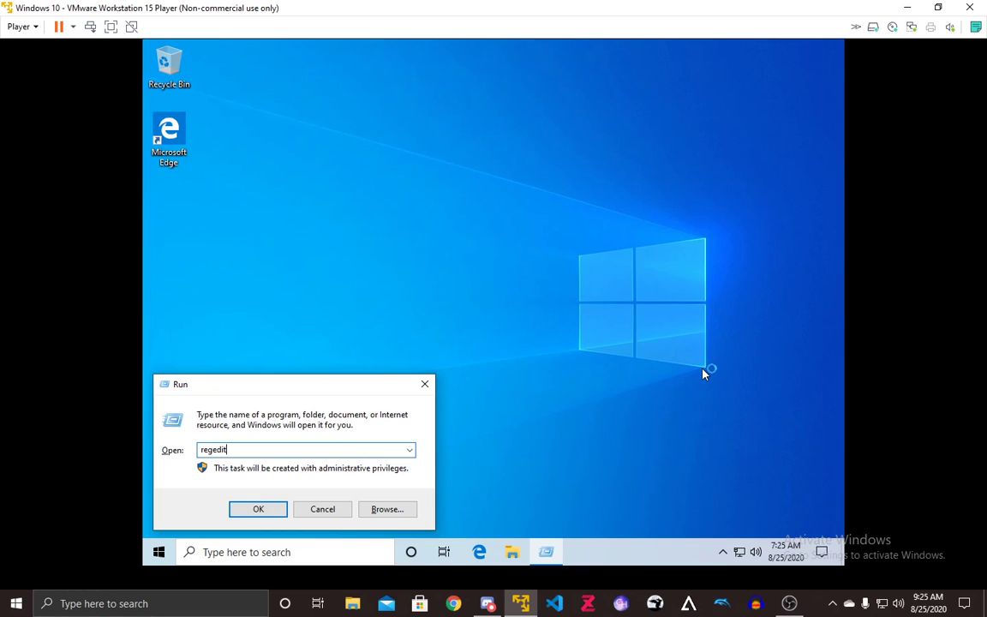
key("Return")
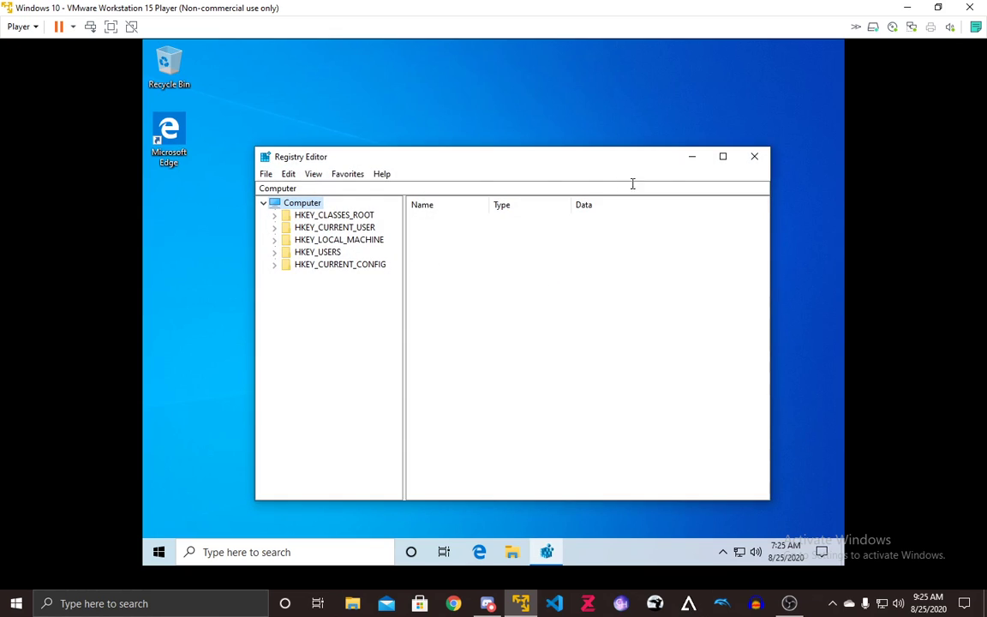
Maximize Registry Editor and expand HKEY_LOCAL_MACHINE\SYSTEM to show the Setup key's values.
left_click(722, 156)
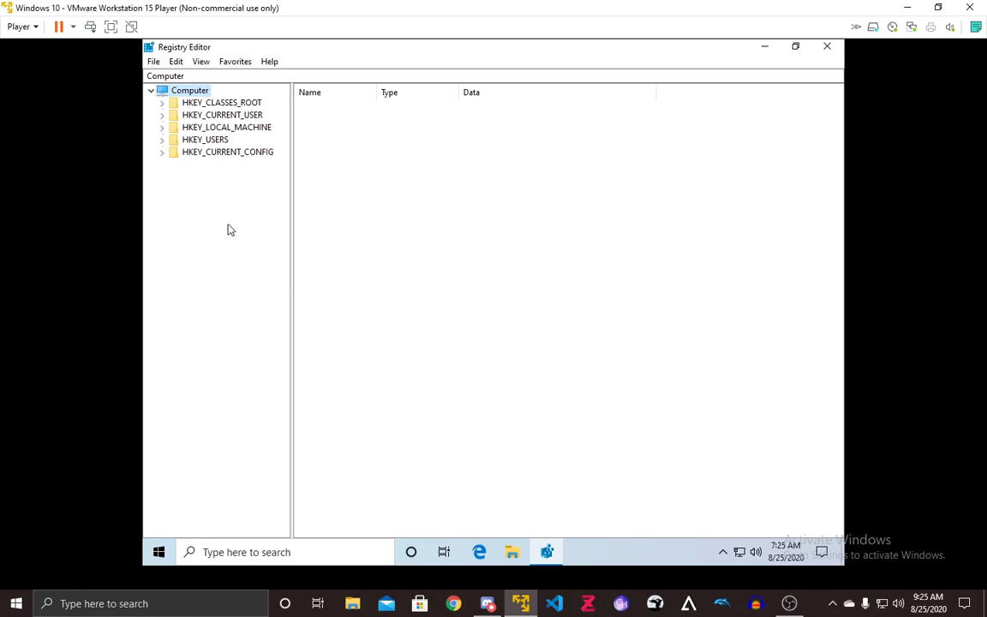
left_click(162, 126)
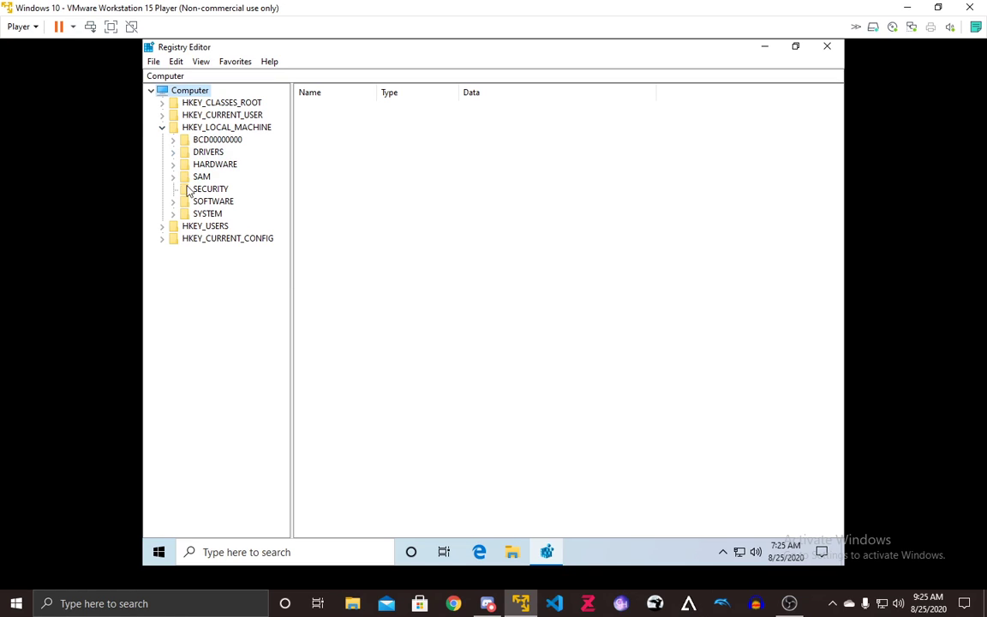
left_click(173, 214)
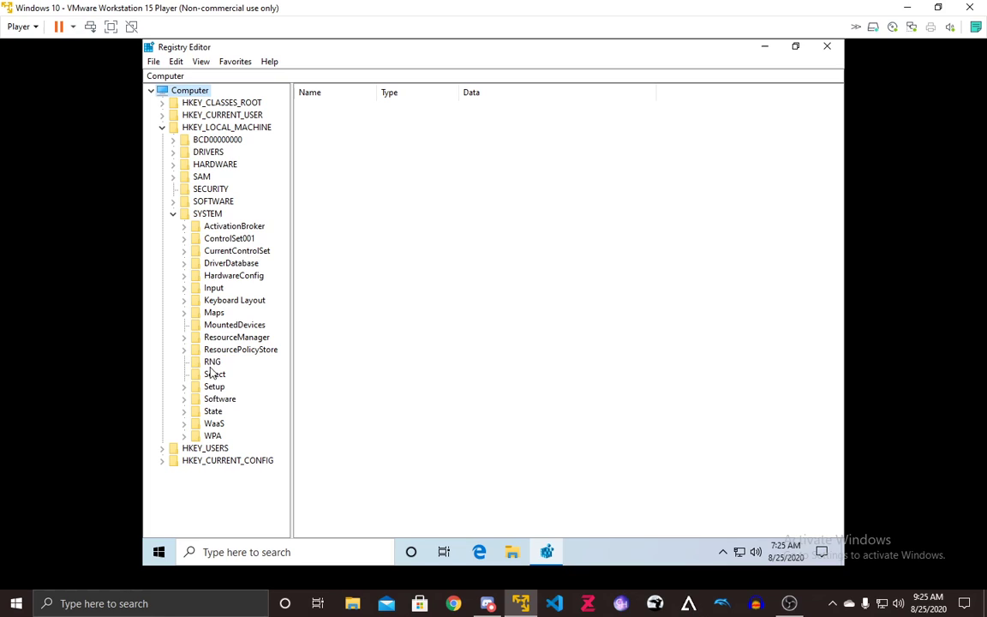
left_click(194, 391)
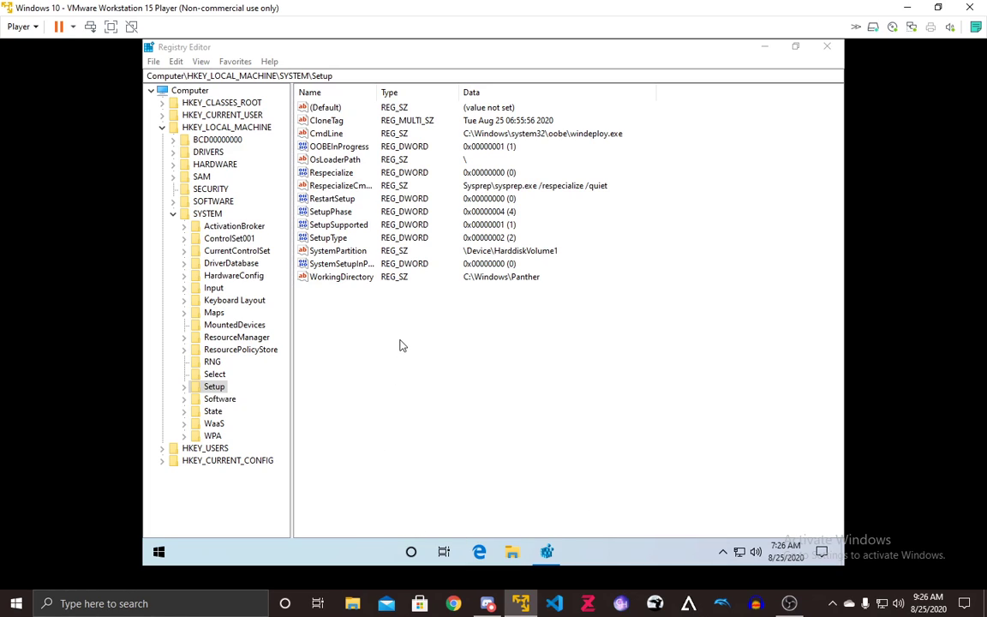
Force-close Windows Explorer by running taskkill /f /im explorer from the Run box.
key("super+r")
type("ta")
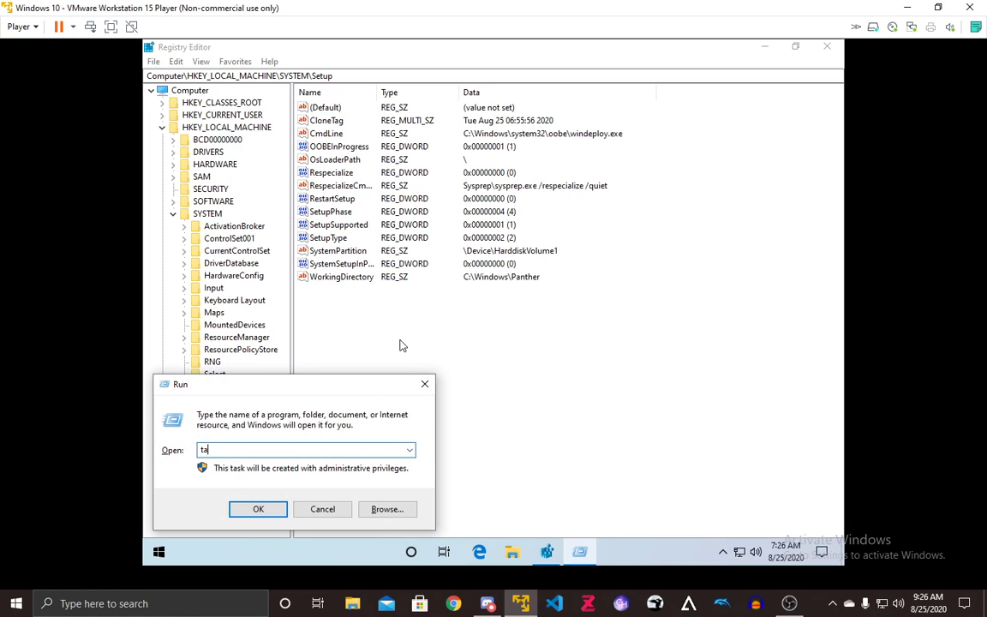
type("skkill /f /im ")
type("explorer")
key("Return")
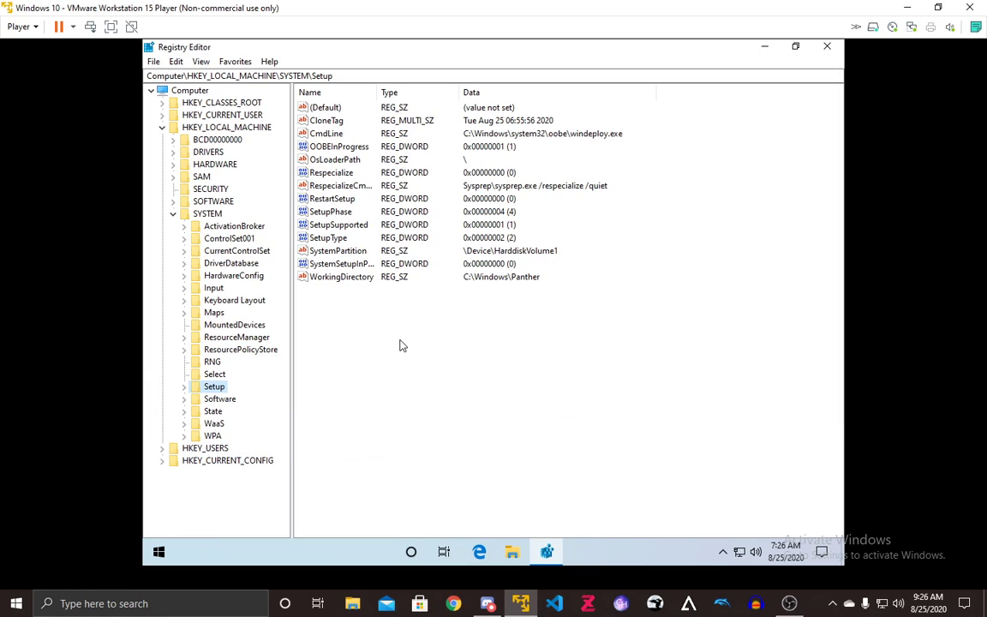
key("super+r")
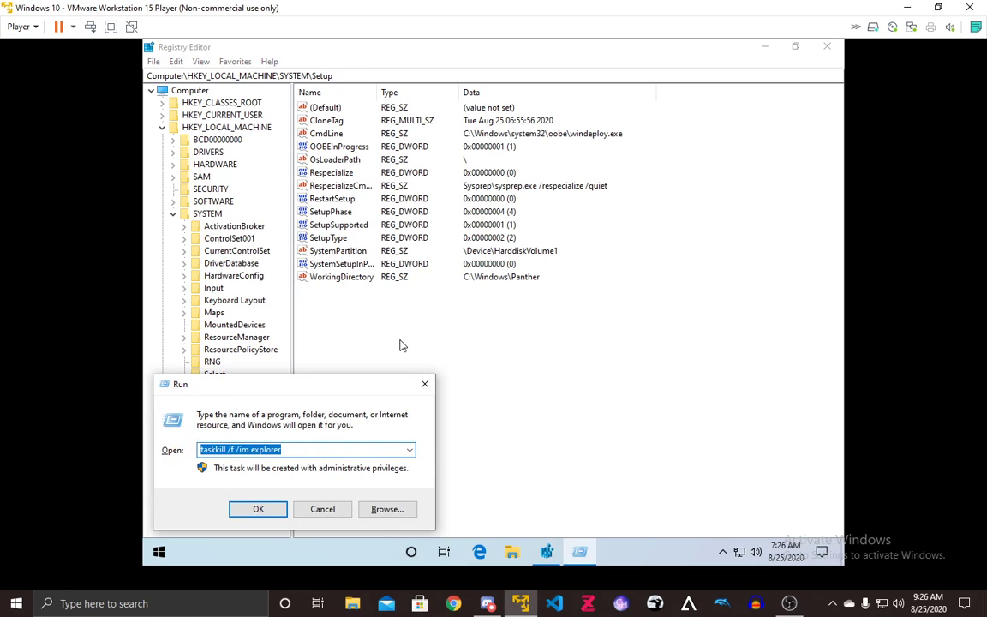
key("End")
type("e")
key("Return")
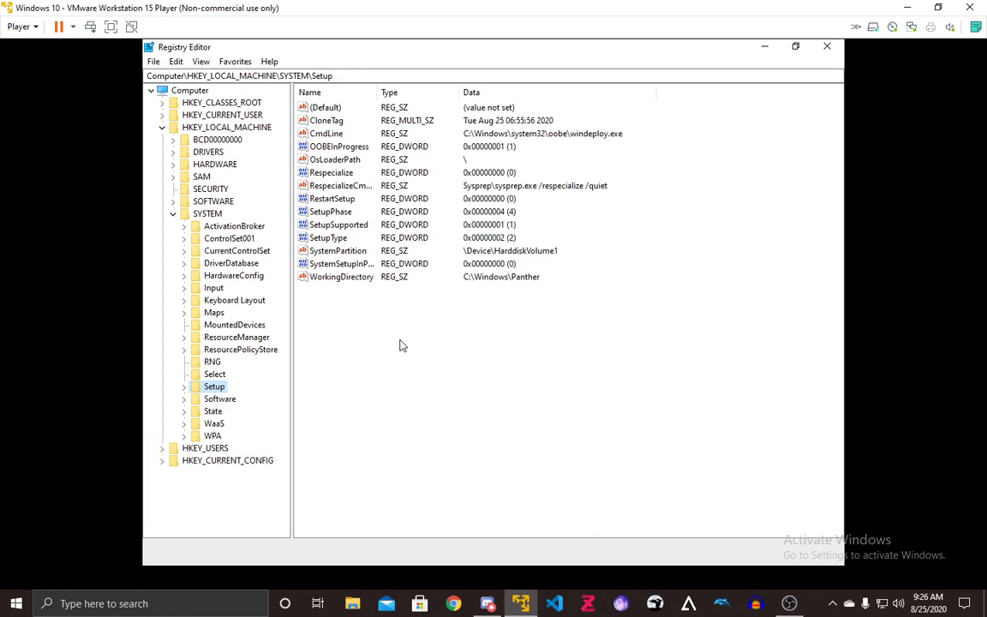
left_click(347, 276)
Clear the data of the CmdLine and RespecializeCmdLine values.
left_click(336, 251)
left_click(330, 122)
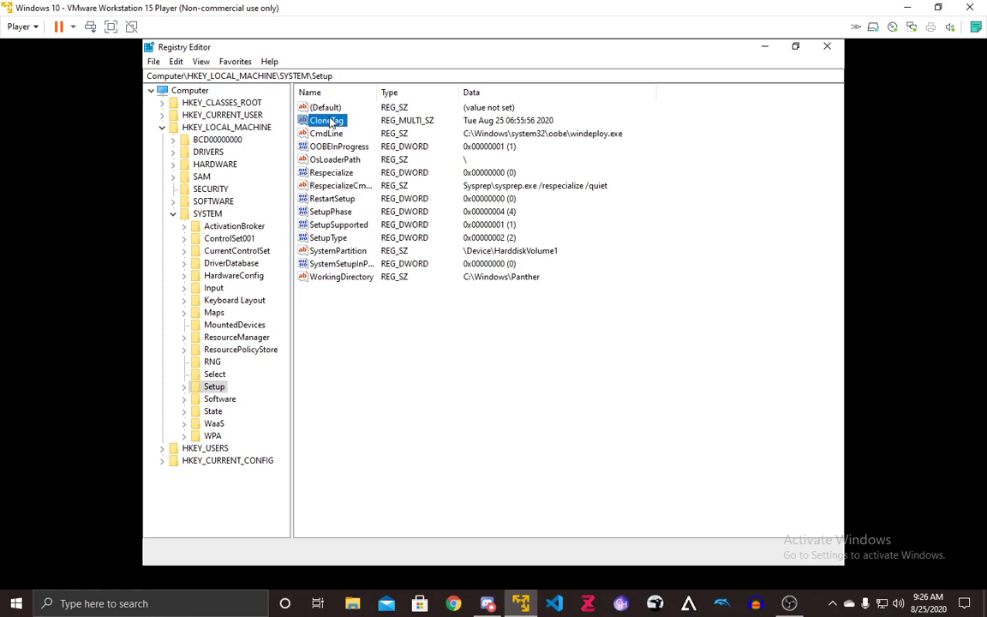
double_click(327, 135)
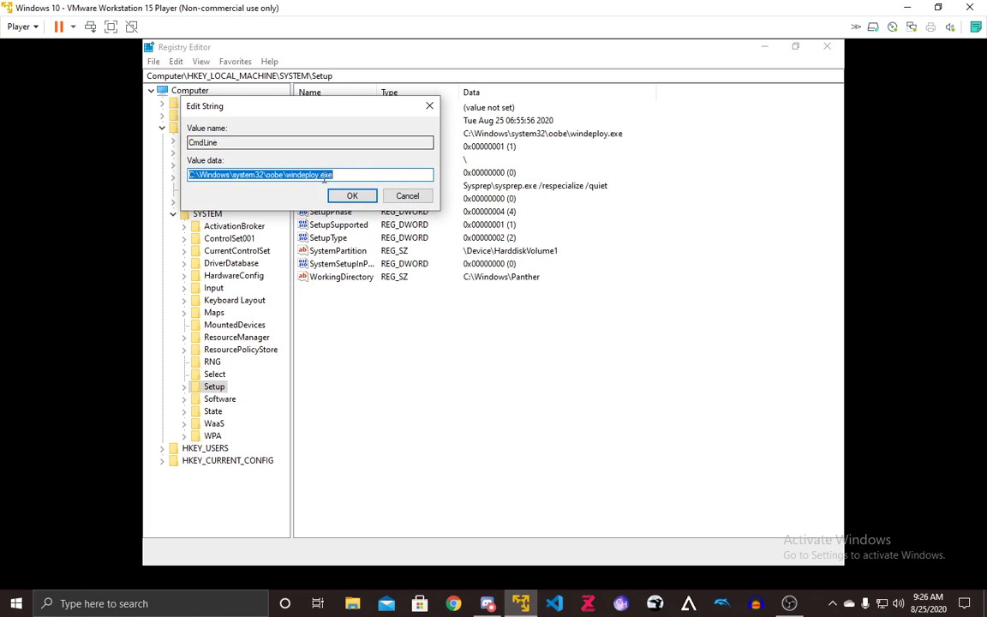
key("Delete")
key("Return")
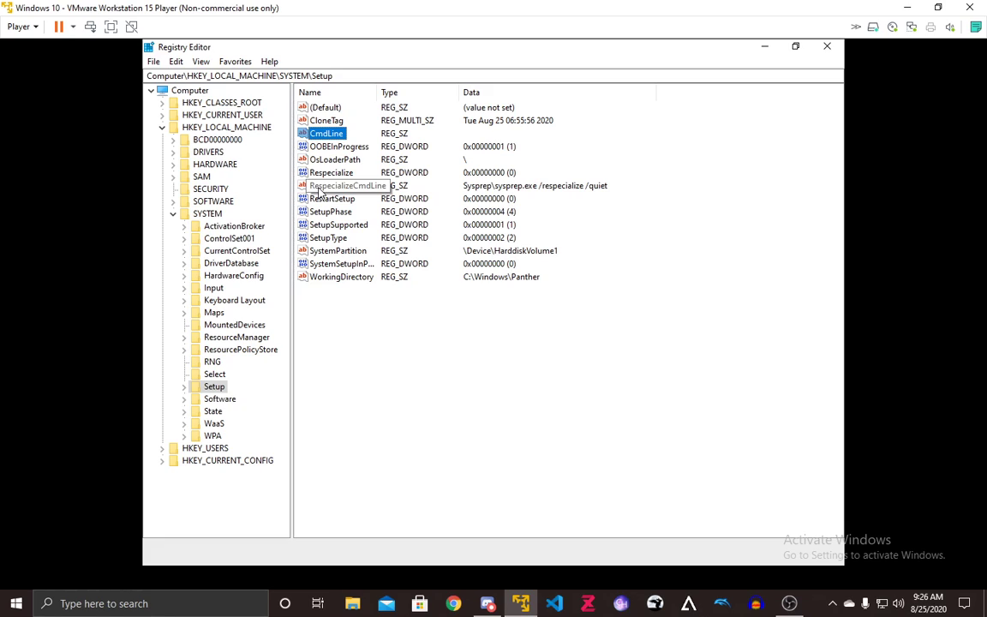
double_click(319, 189)
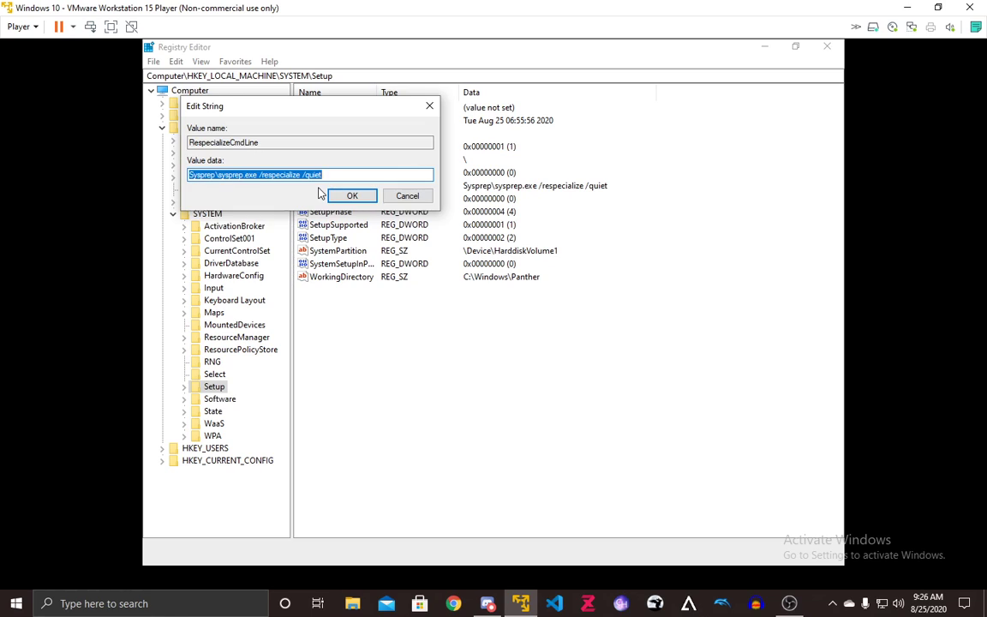
key("Delete")
key("Return")
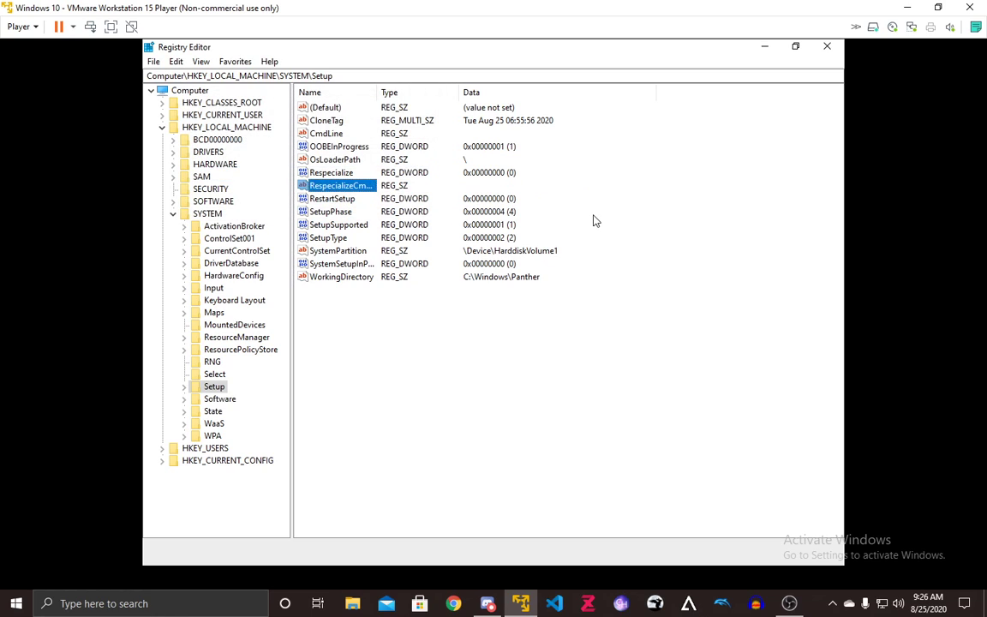
Set OOBEInProgress, SetupPhase and SetupType to 0.
left_click(537, 200)
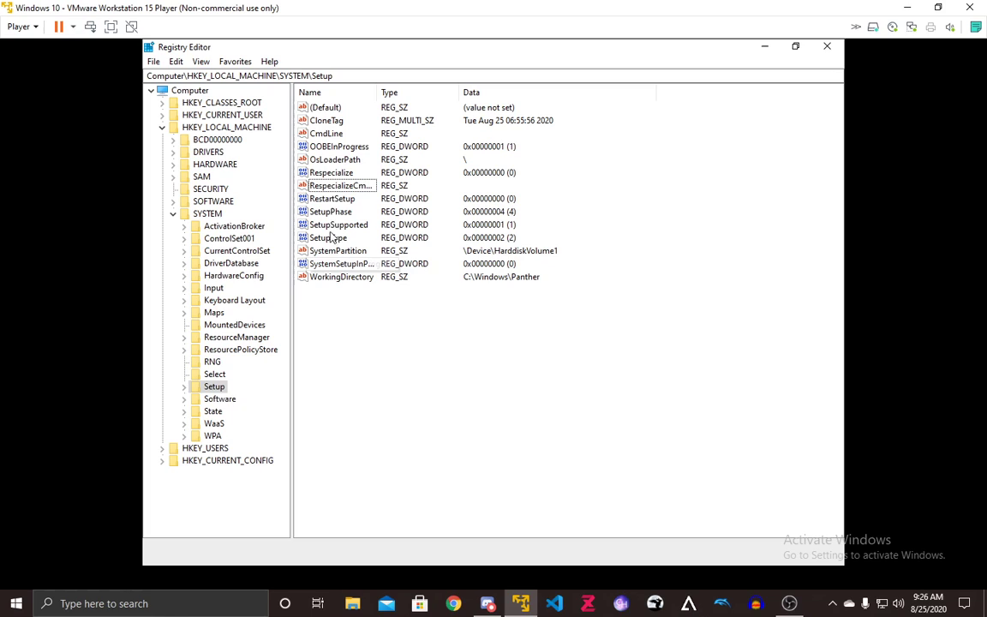
double_click(322, 147)
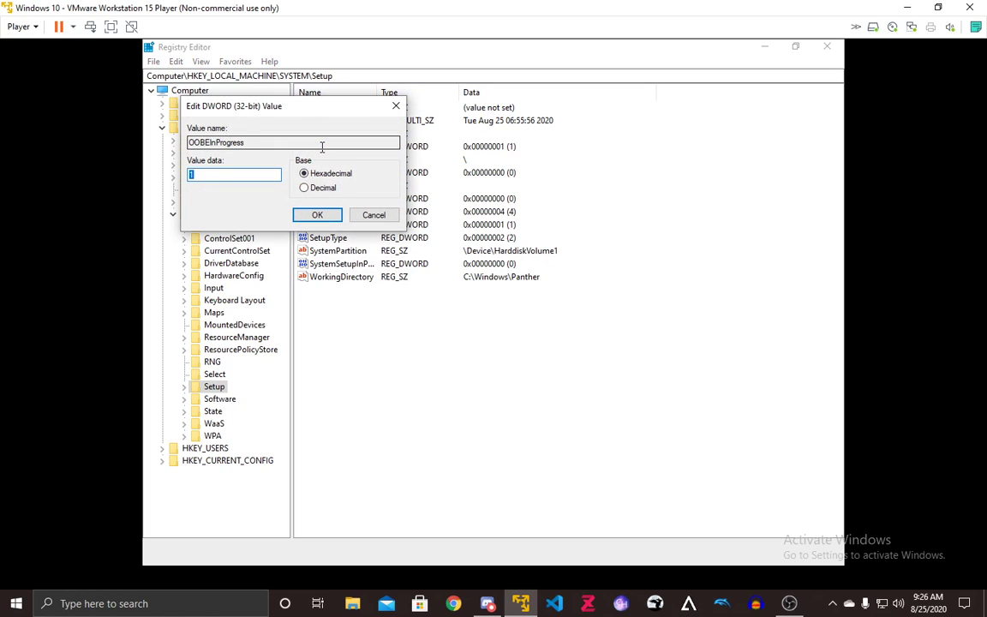
type("0")
left_click(316, 214)
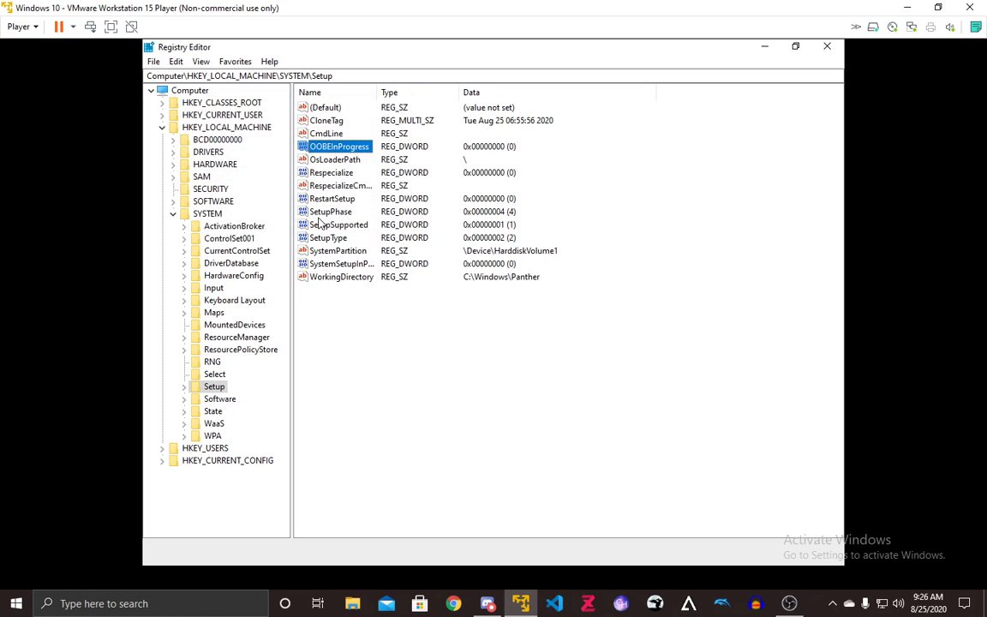
double_click(330, 211)
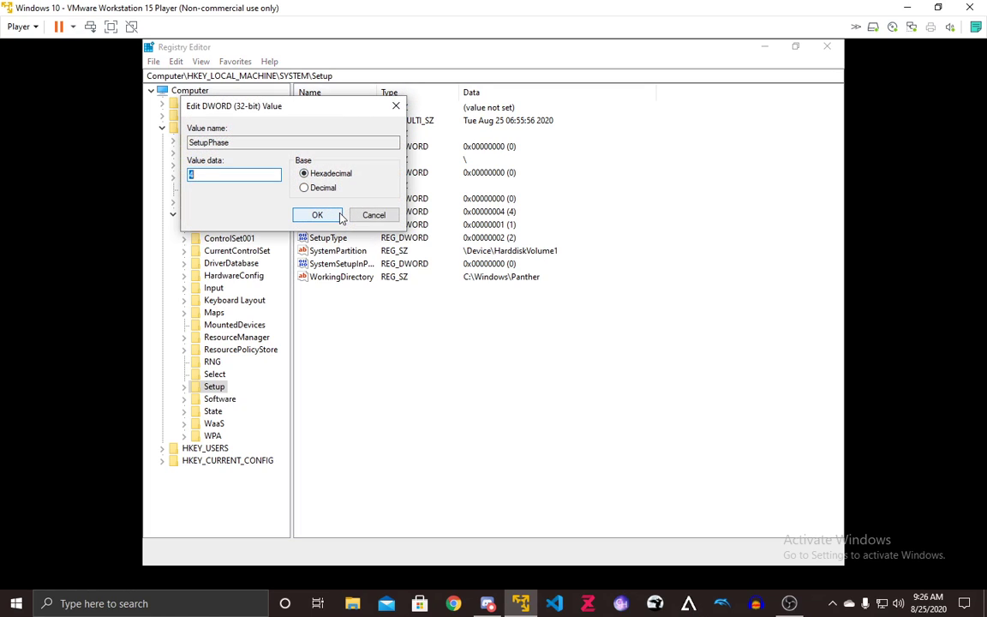
left_click(313, 214)
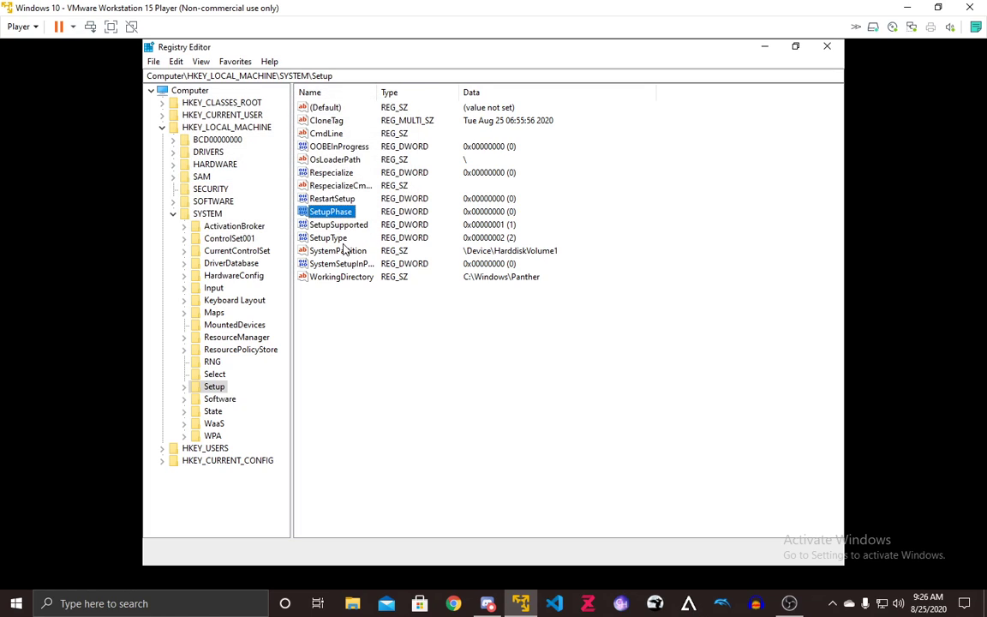
double_click(339, 238)
type("0")
left_click(319, 214)
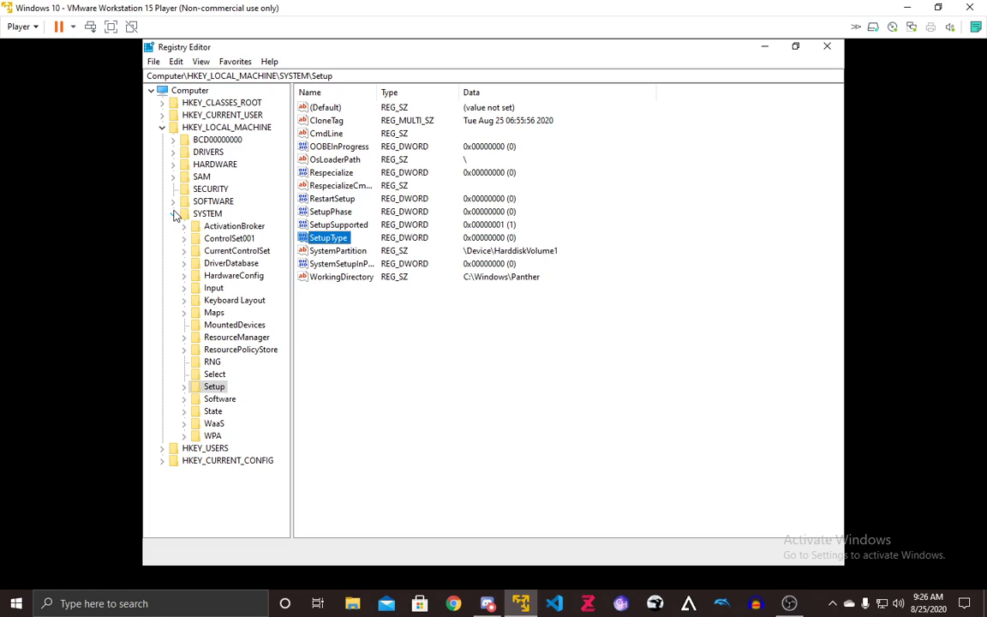
Collapse SYSTEM and expand HKEY_LOCAL_MACHINE\SOFTWARE\Microsoft.
left_click(173, 213)
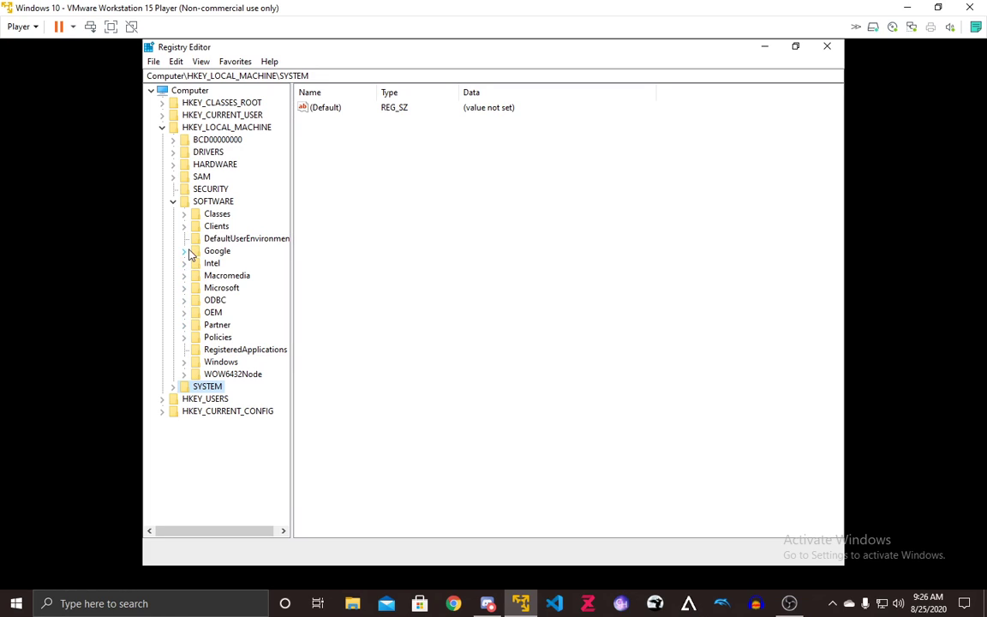
left_click(184, 288)
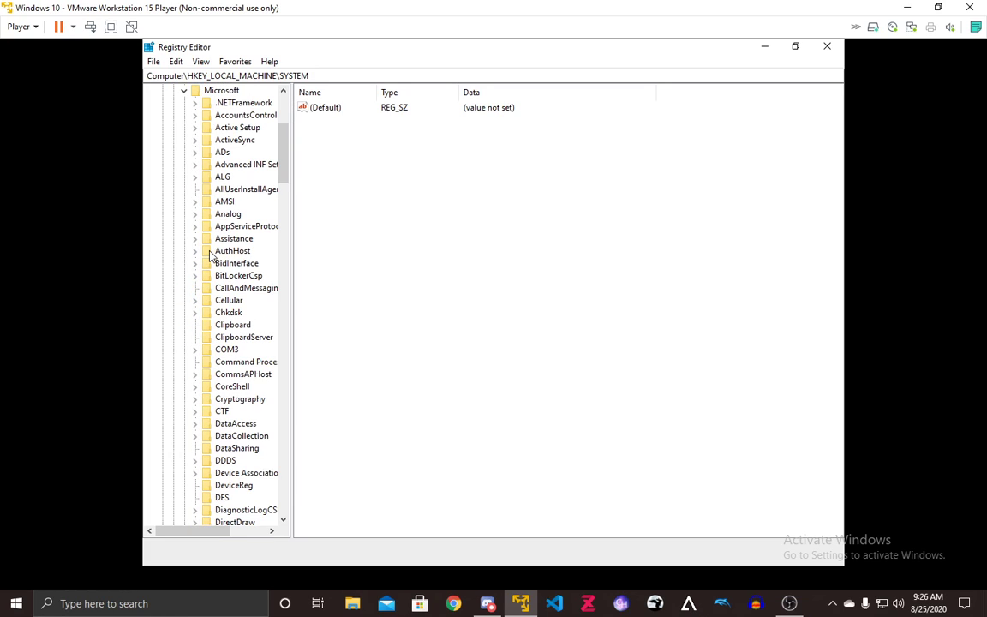
scroll(211, 300, "down", 11)
scroll(210, 304, "down", 2)
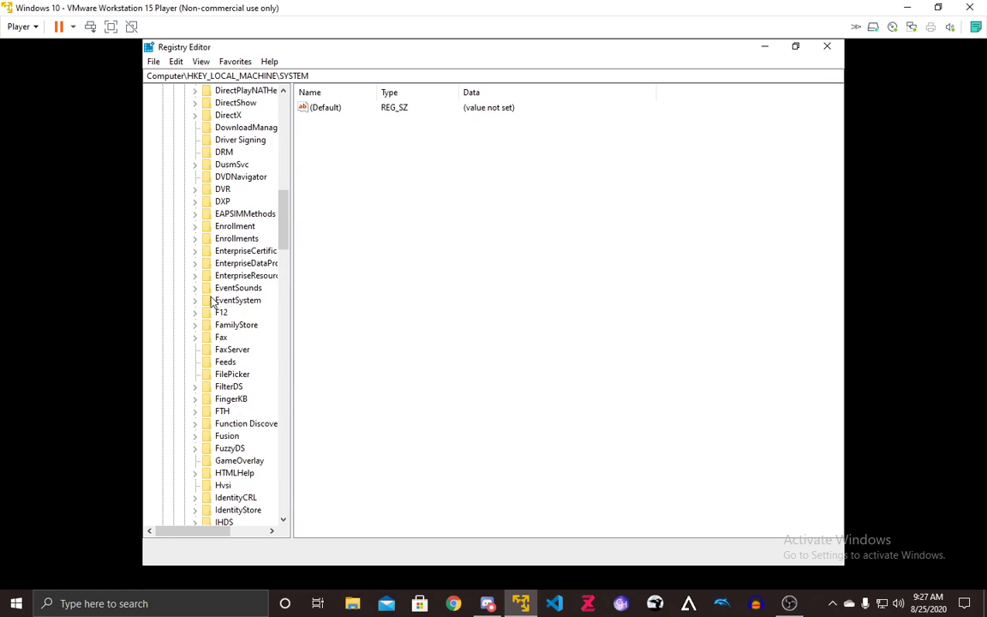
scroll(211, 300, "down", 8)
scroll(211, 300, "down", 2)
scroll(212, 298, "down", 13)
scroll(213, 296, "down", 19)
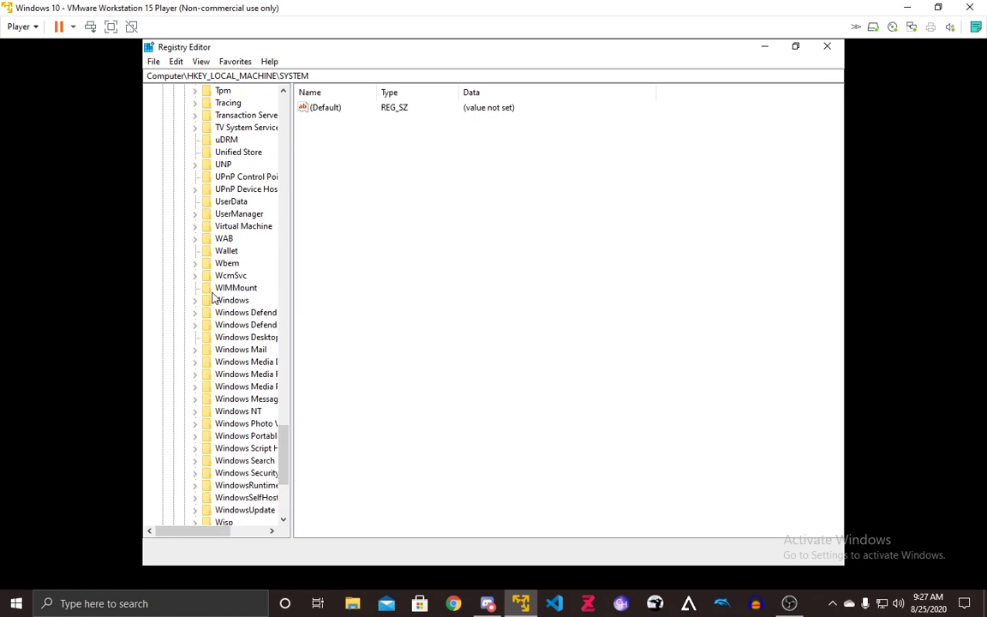
scroll(213, 295, "down", 6)
scroll(212, 296, "up", 3)
Expand Windows\CurrentVersion\Policies and select the System key to show its values.
left_click(193, 203)
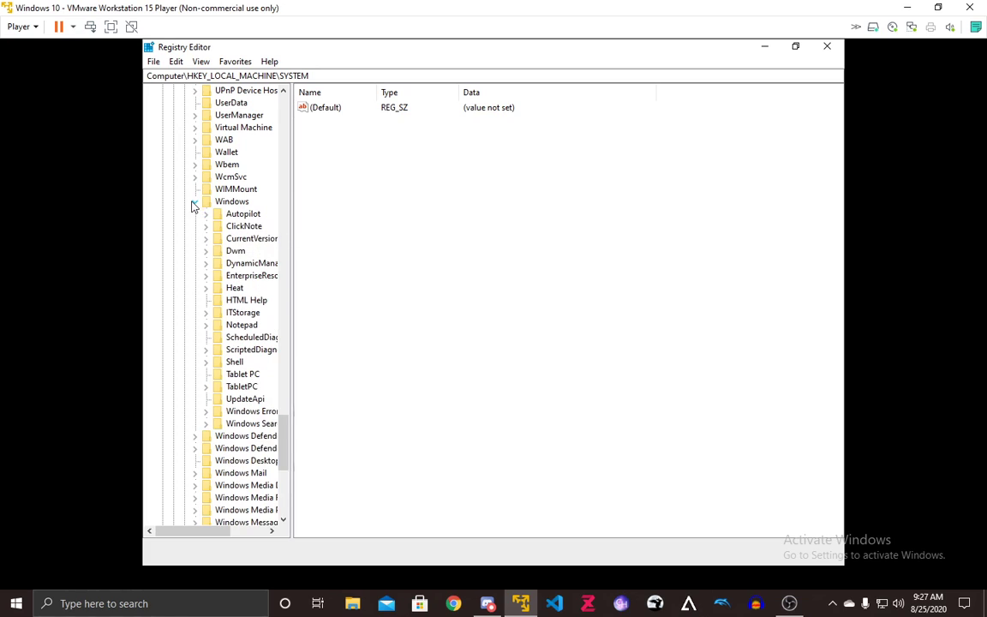
left_click(206, 238)
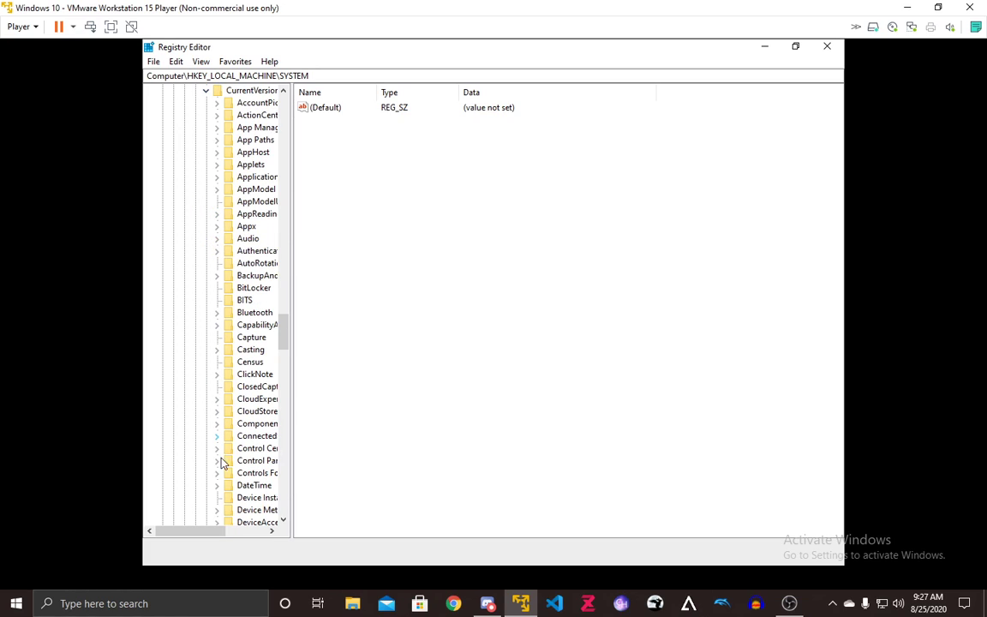
left_click_drag(213, 531, 228, 531)
scroll(209, 414, "down", 3)
scroll(233, 401, "down", 12)
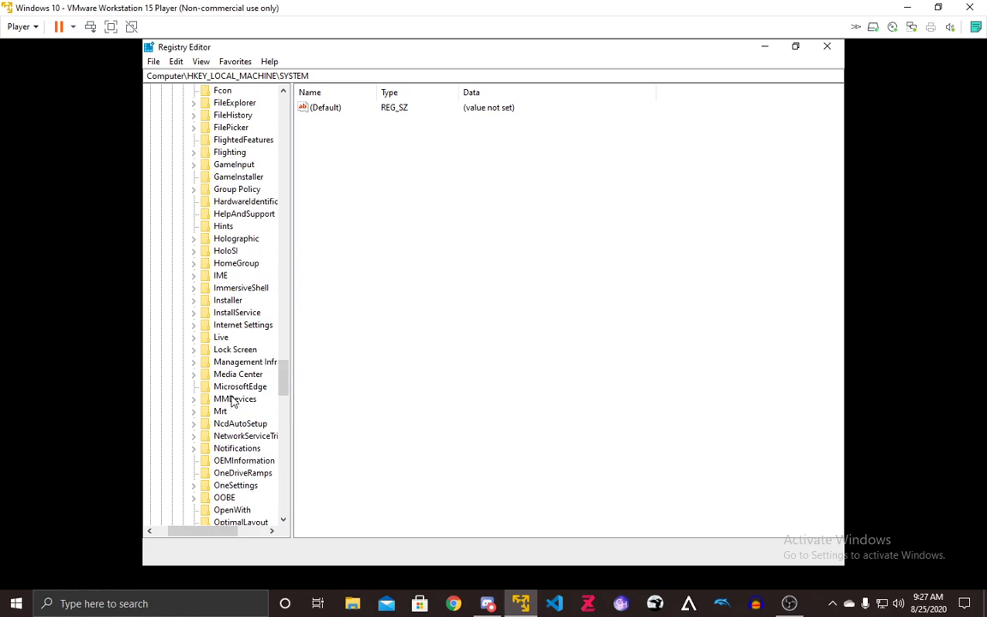
scroll(230, 398, "up", 2)
scroll(219, 395, "down", 6)
scroll(206, 381, "down", 4)
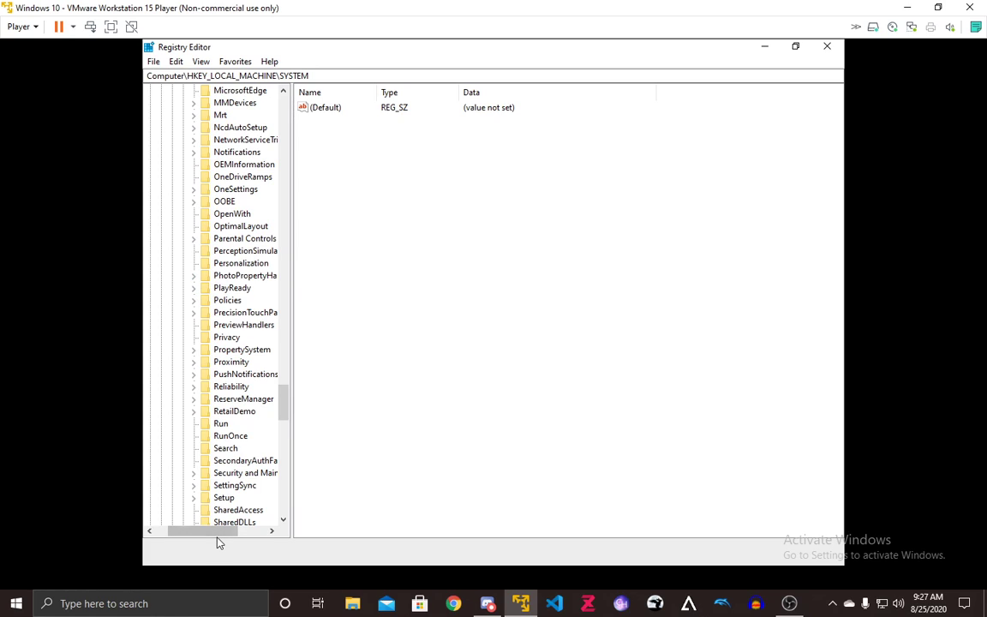
left_click(194, 300)
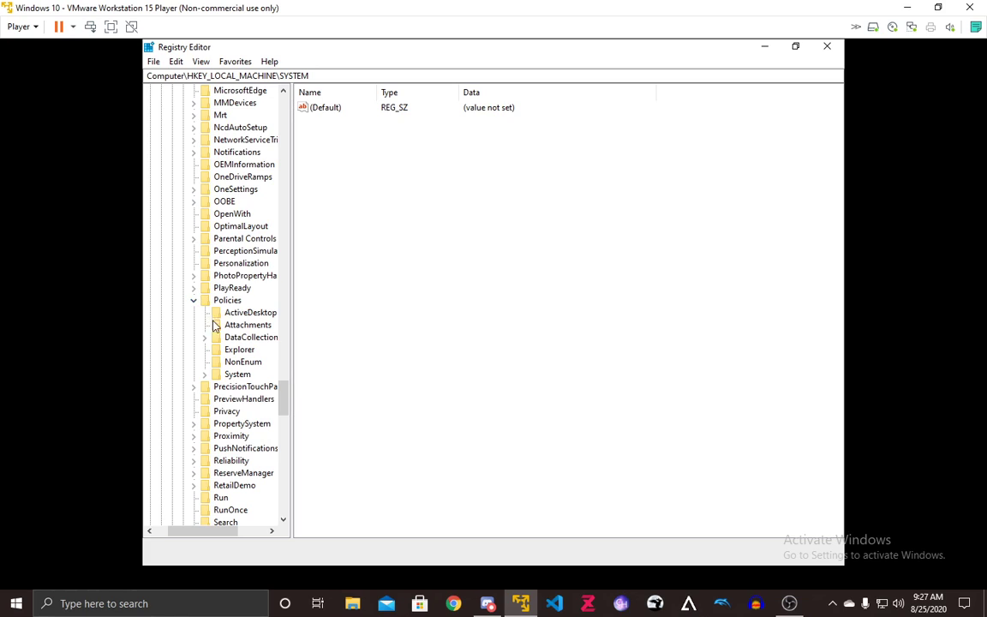
left_click(233, 374)
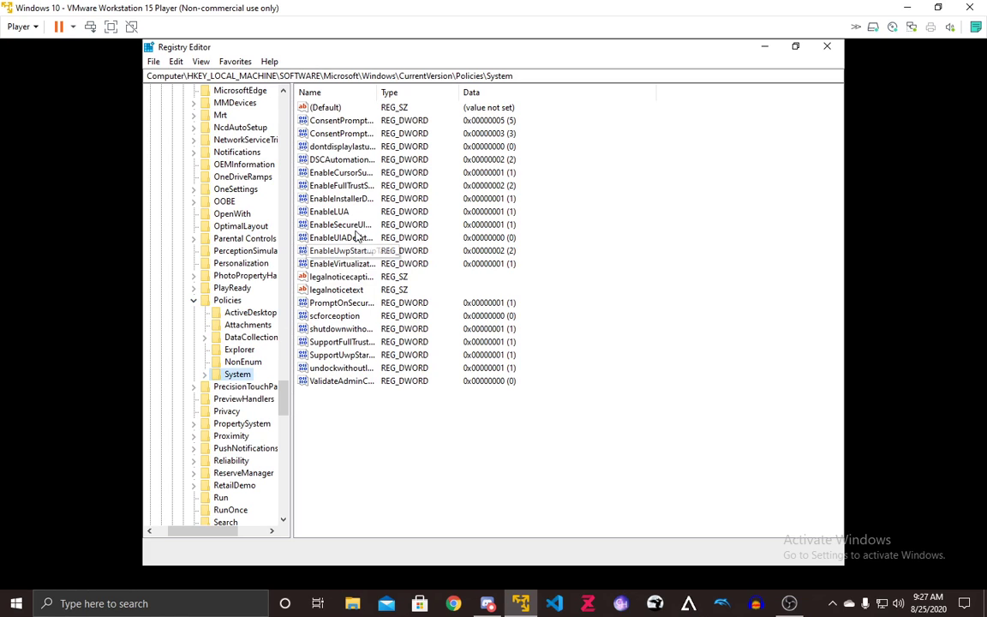
Set the EnableCursorSuppression value to 0.
double_click(335, 172)
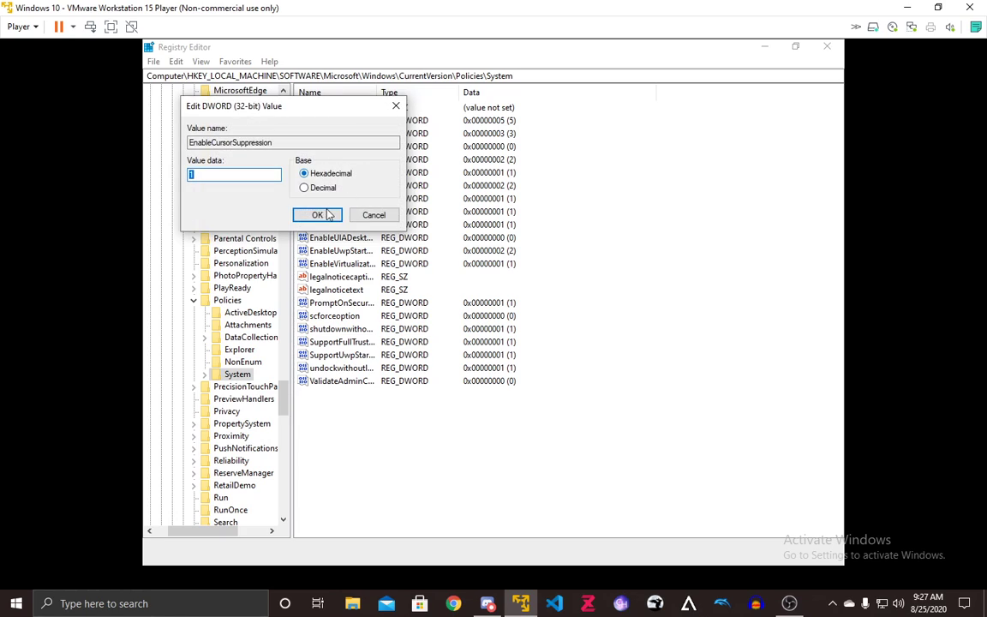
type("0")
left_click(326, 215)
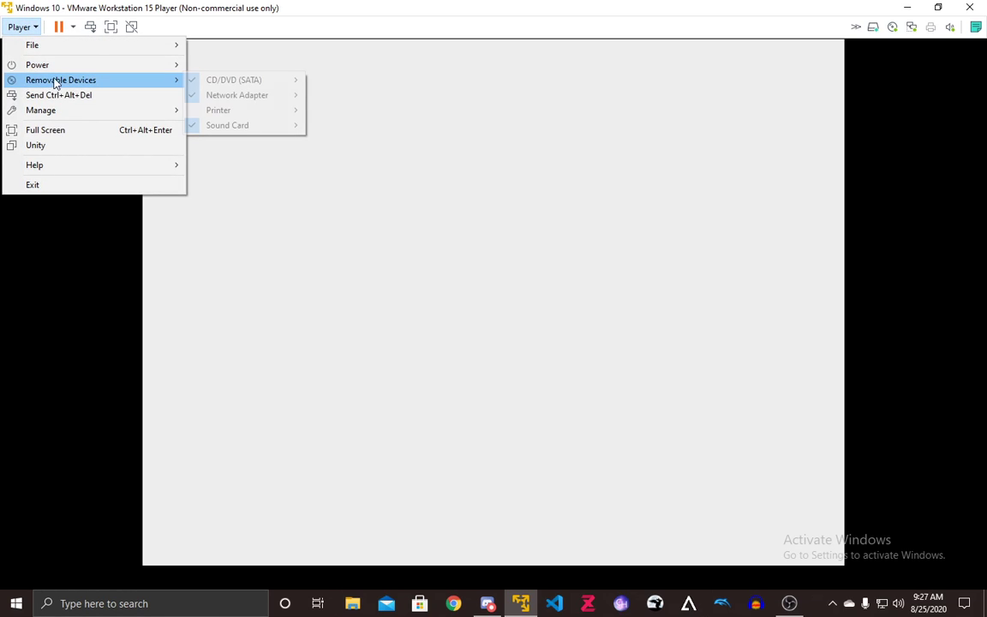
Restart the Windows 10 guest and confirm the restart.
left_click(233, 109)
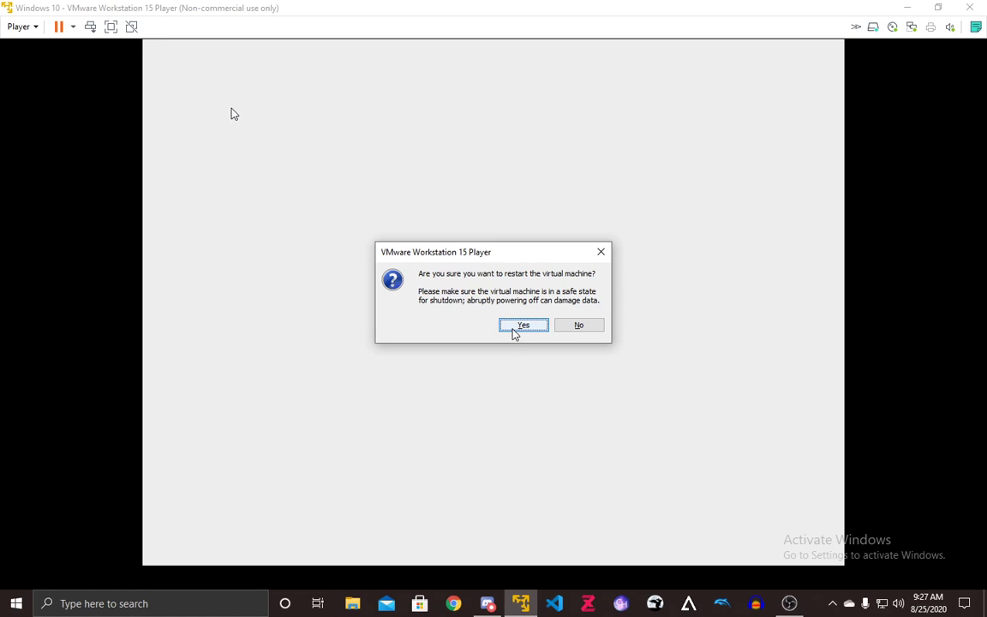
left_click(523, 325)
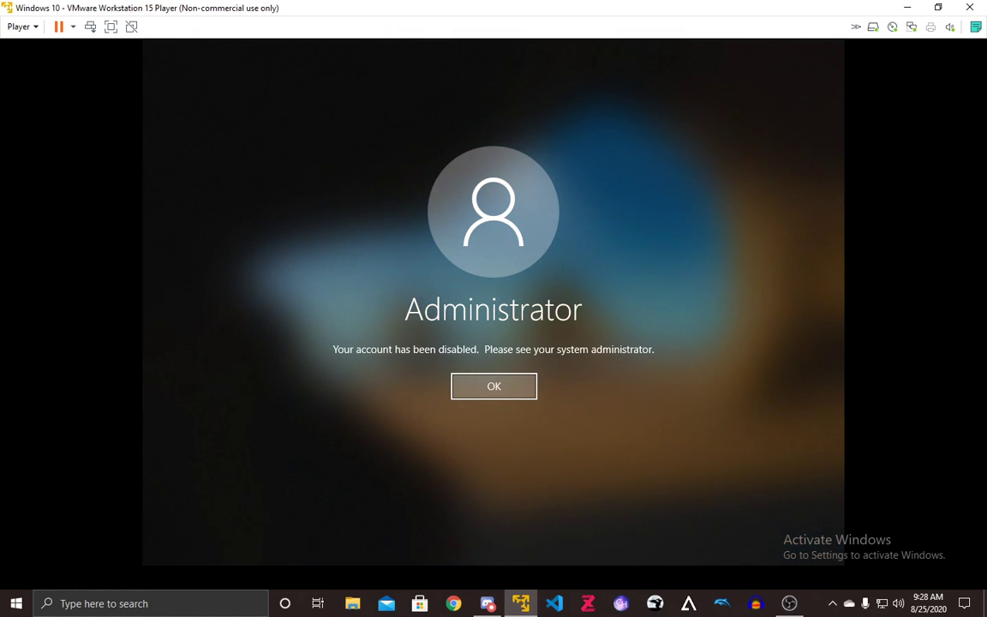
Dismiss the account-disabled message and Shift-restart into the recovery options.
key("Return")
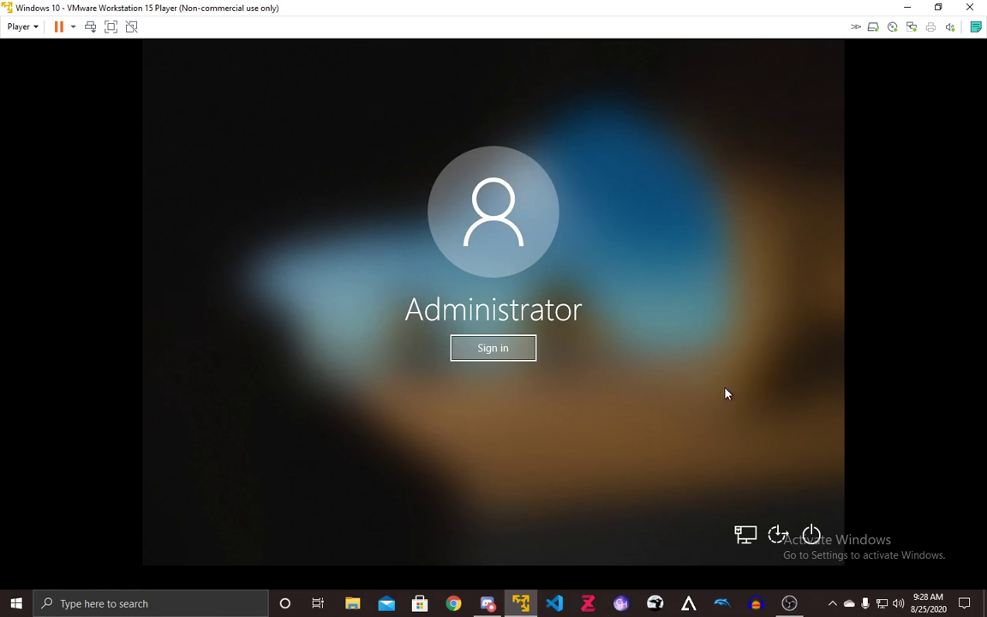
left_click(813, 533)
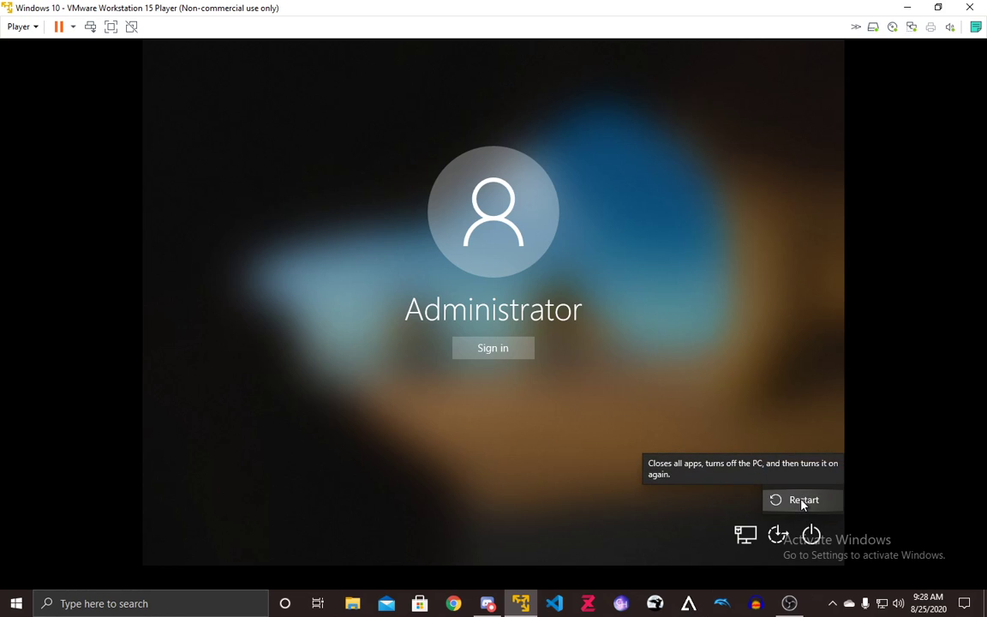
left_click(803, 502)
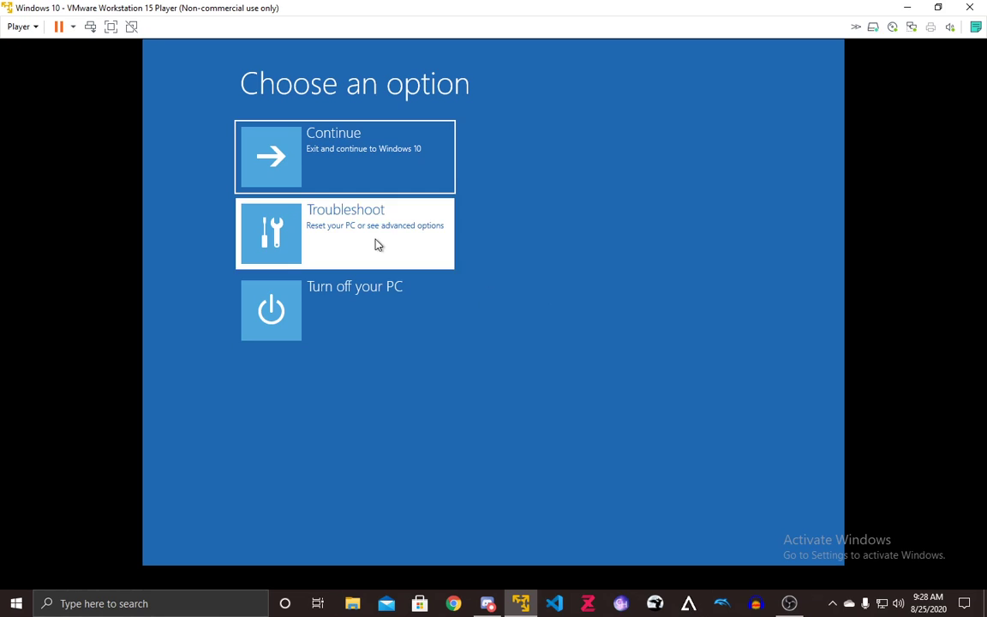
Go through Troubleshoot > Advanced options and sign in as Administrator with an empty password.
left_click(374, 242)
left_click(376, 244)
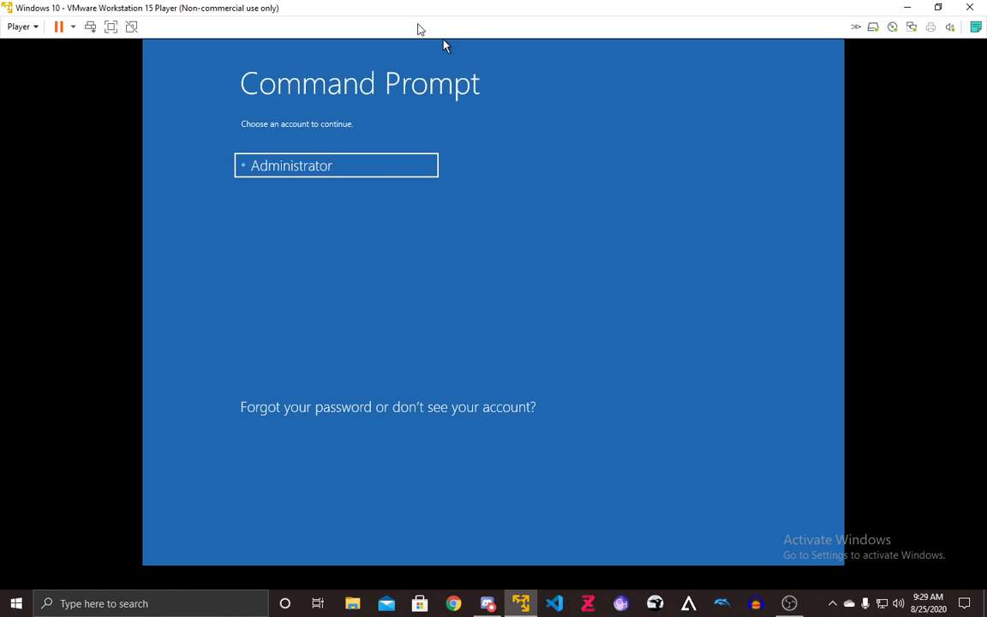
left_click(436, 168)
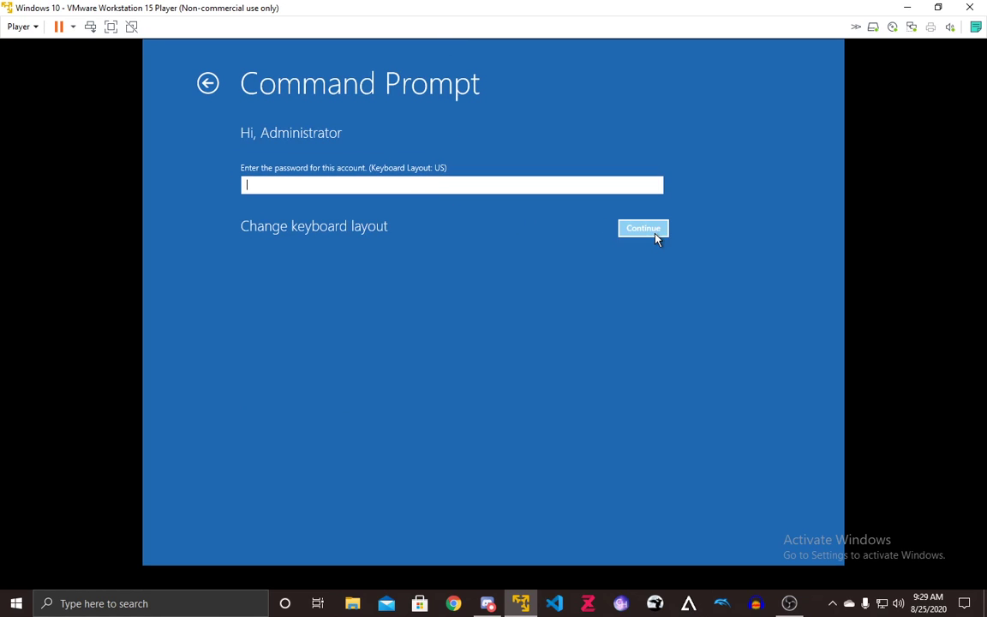
left_click(653, 230)
Open the recovery command prompt with Shift+F10, switch to C: and list it with dir.
key("shift+F10")
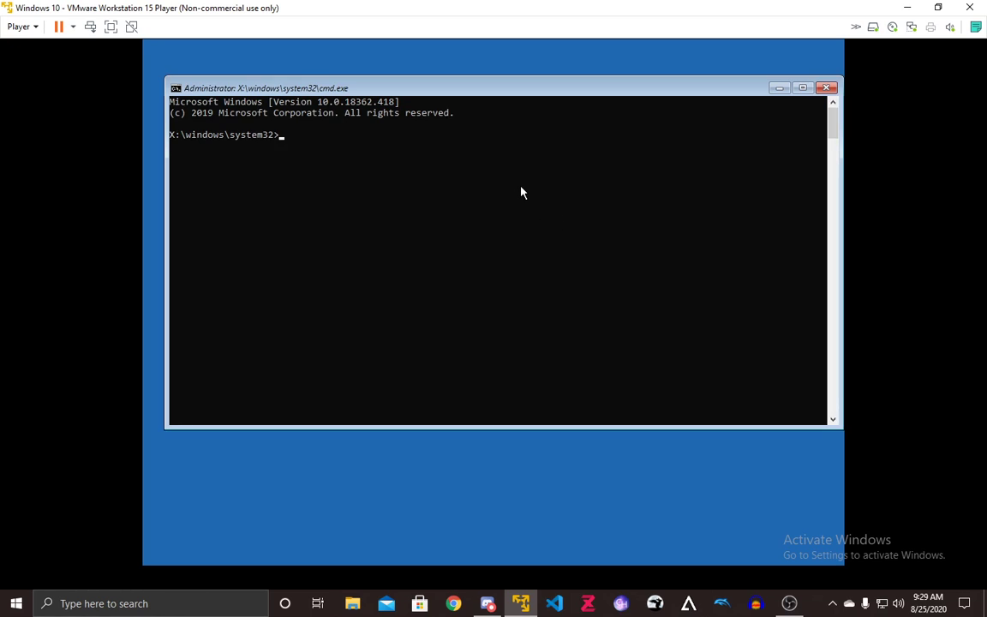
type("c")
type("d /c")
key("BackSpace")
type("d C")
key("BackSpace")
key("BackSpace")
key("BackSpace")
key("BackSpace")
key("BackSpace")
key("BackSpace")
type("c:")
key("Return")
type("dir")
key("Return")
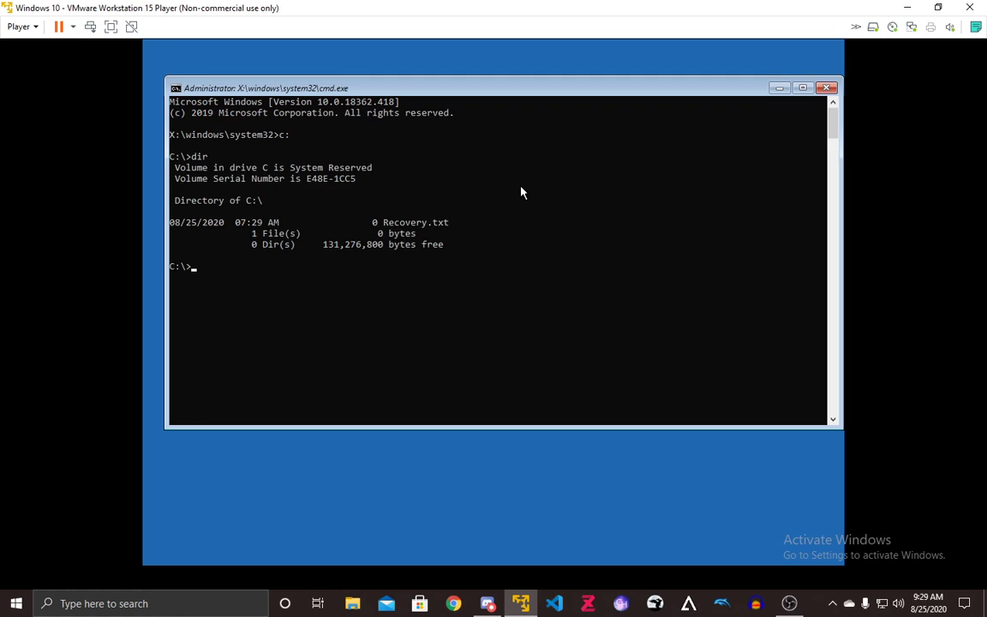
Switch to drive D: and change into Windows\system32.
type("d:")
key("Return")
type("cd Windows")
type("\\")
type("system32")
key("Return")
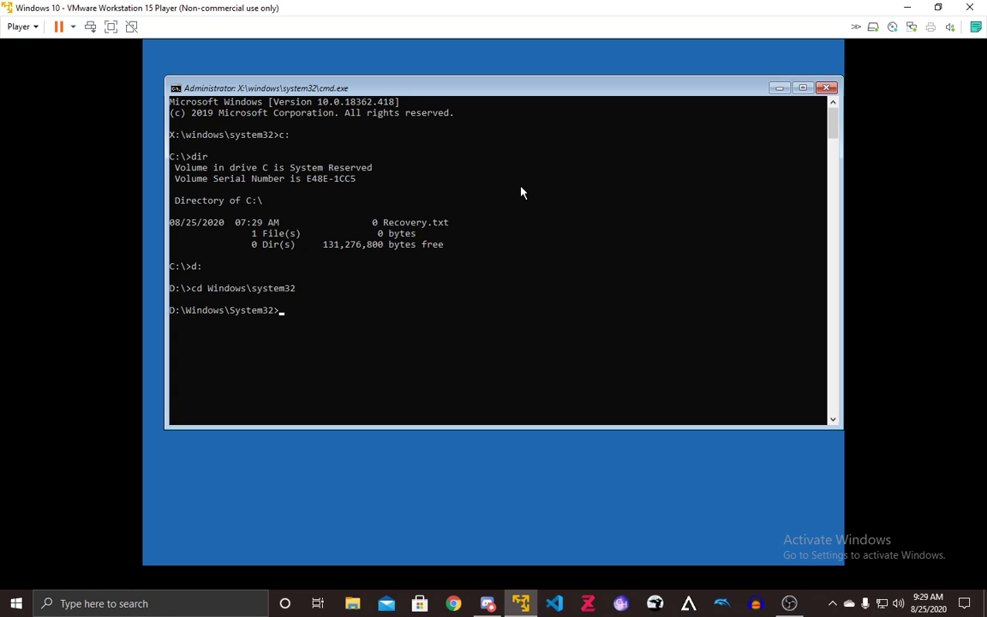
Overwrite sethc.exe with a copy of cmd.exe, confirming with y.
type("cop")
type("y cmd")
type(".exe set")
type("hc.exe")
key("Return")
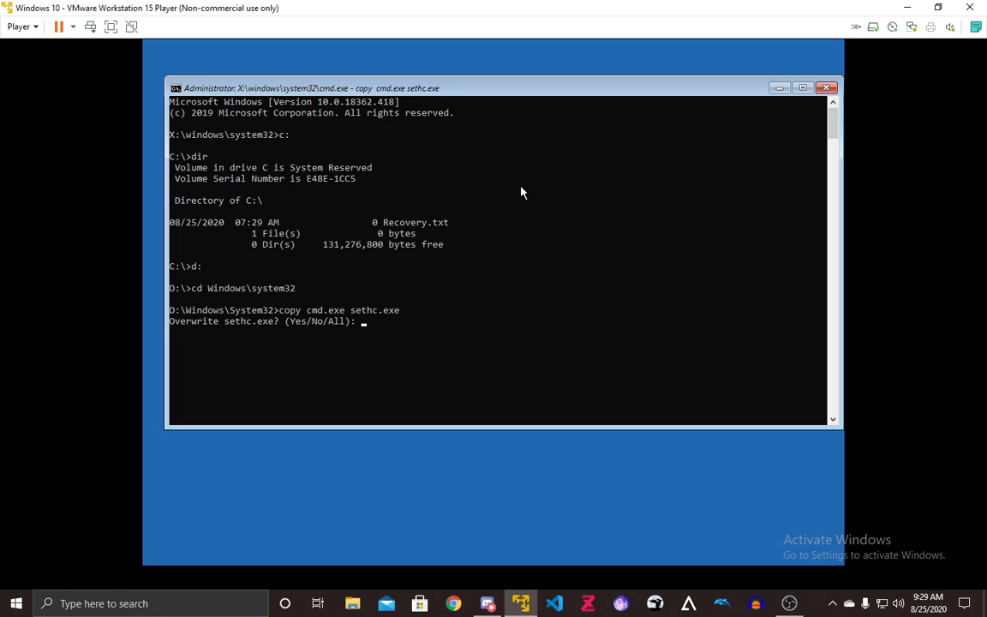
type("y")
key("Return")
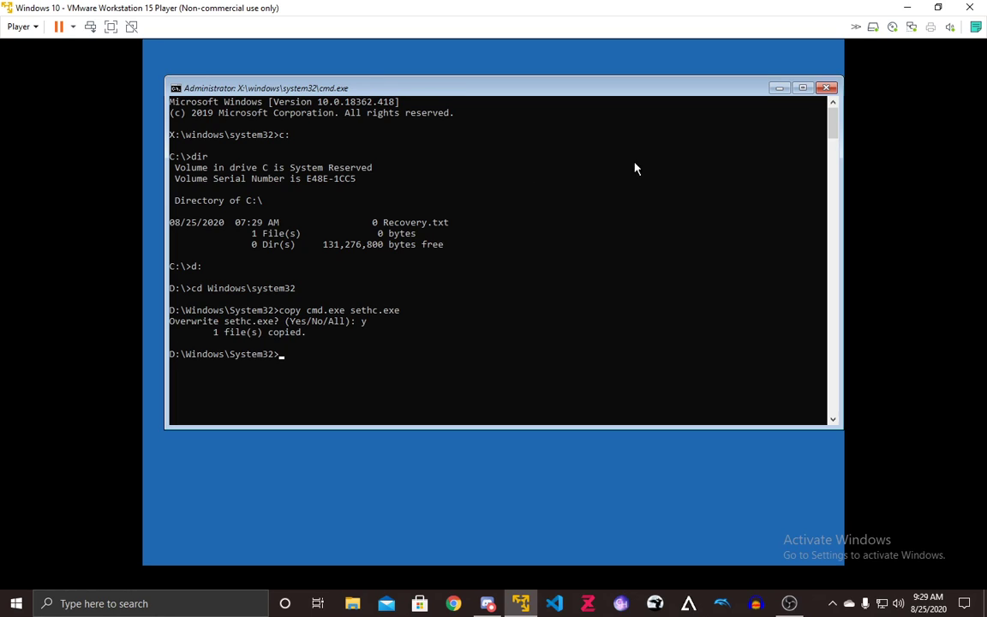
Reboot the guest immediately with shutdown -r -t 0.
type("sethc")
key("BackSpace")
key("BackSpace")
key("BackSpace")
key("BackSpace")
type("hutdown -")
type("r -t 0")
key("Return")
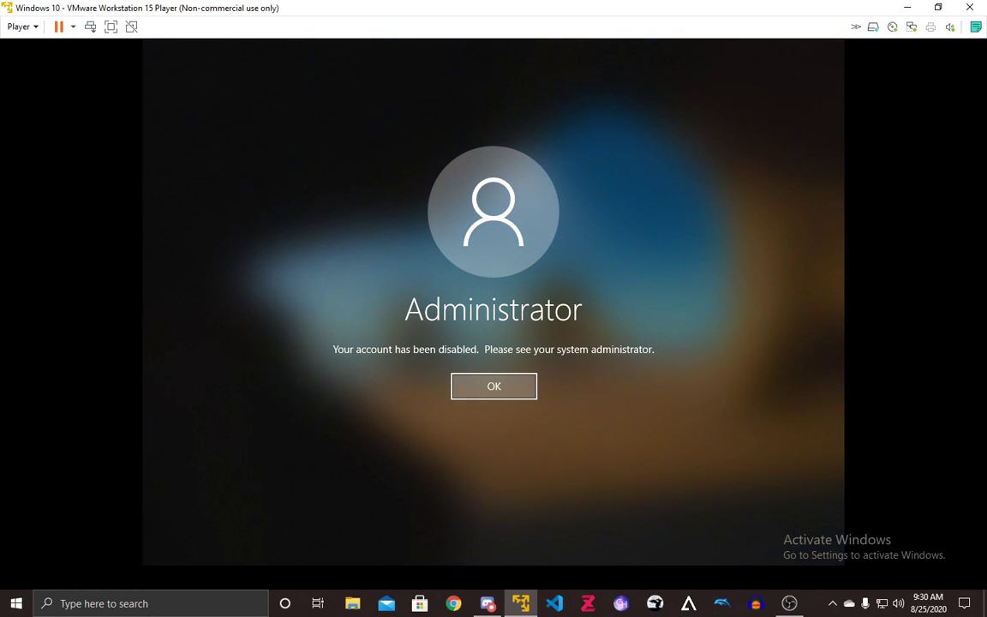
Dismiss the disabled-account notice to return to the Administrator sign-in screen.
key("Return")
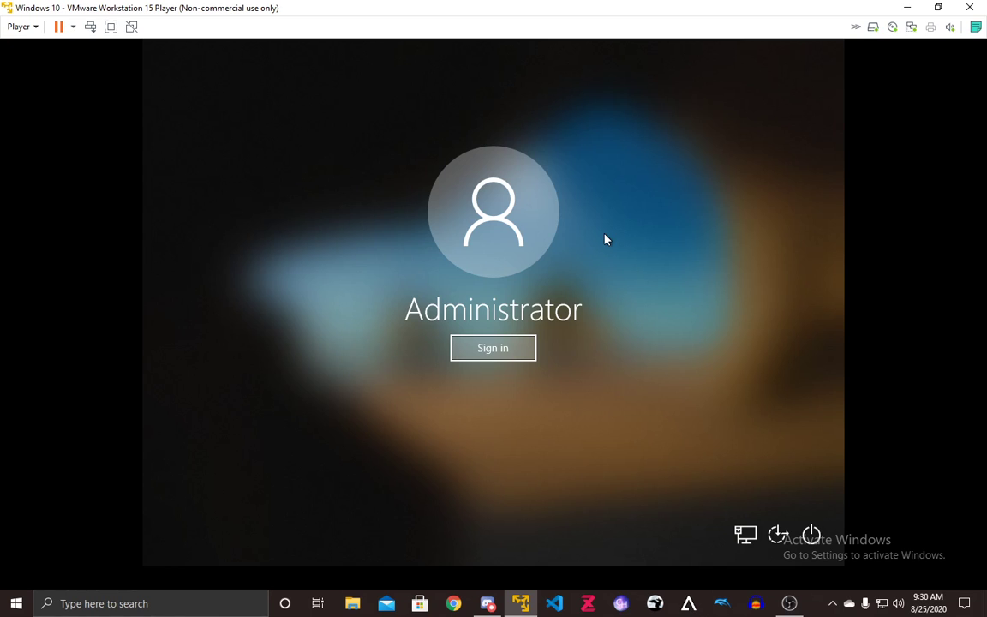
From the sethc.exe command prompt, create local user NTVMB with 'net user NTVMB /add'.
key("shift")
key("shift")
key("shift")
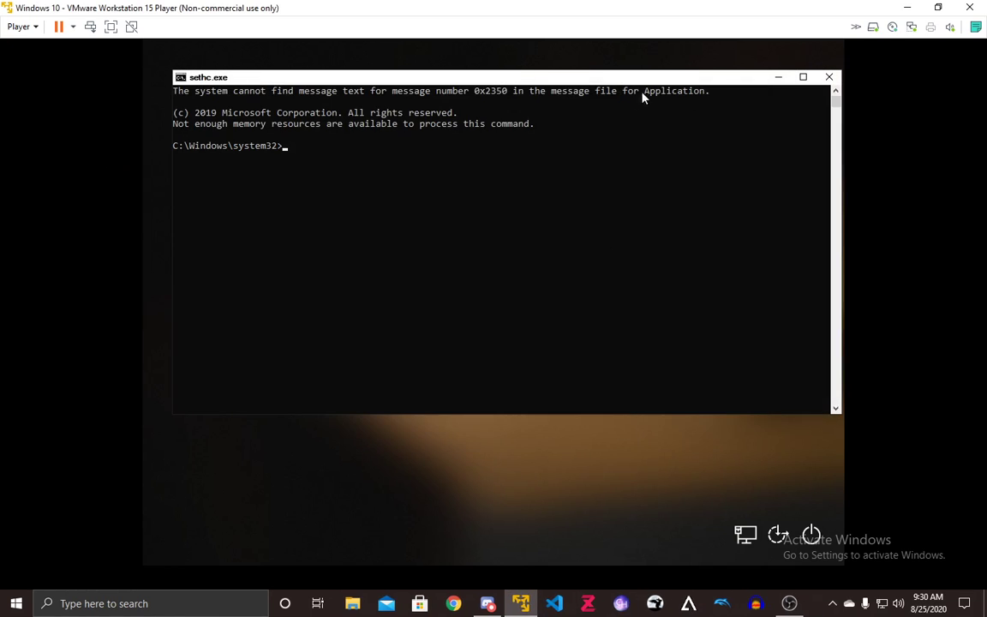
left_click(619, 112)
type("n")
type("et user ")
type("NT")
type("VMB /add")
key("Return")
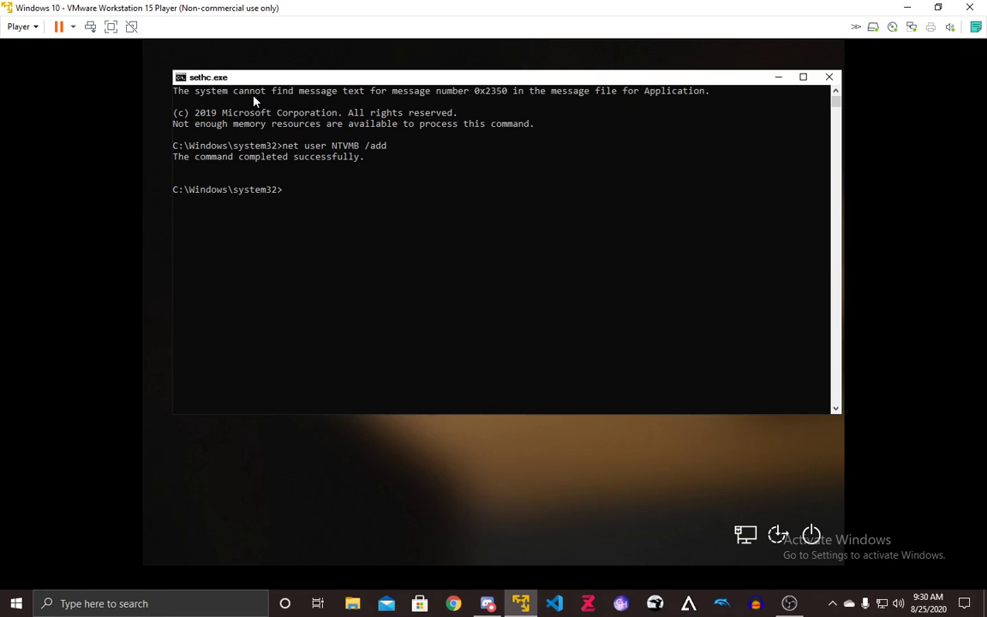
Add NTVMB to the Administrators group with 'net localgroup Administrators NTVMB /add'.
type("net lo")
type("calgrtou")
key("BackSpace")
key("BackSpace")
key("BackSpace")
type("oup Admini")
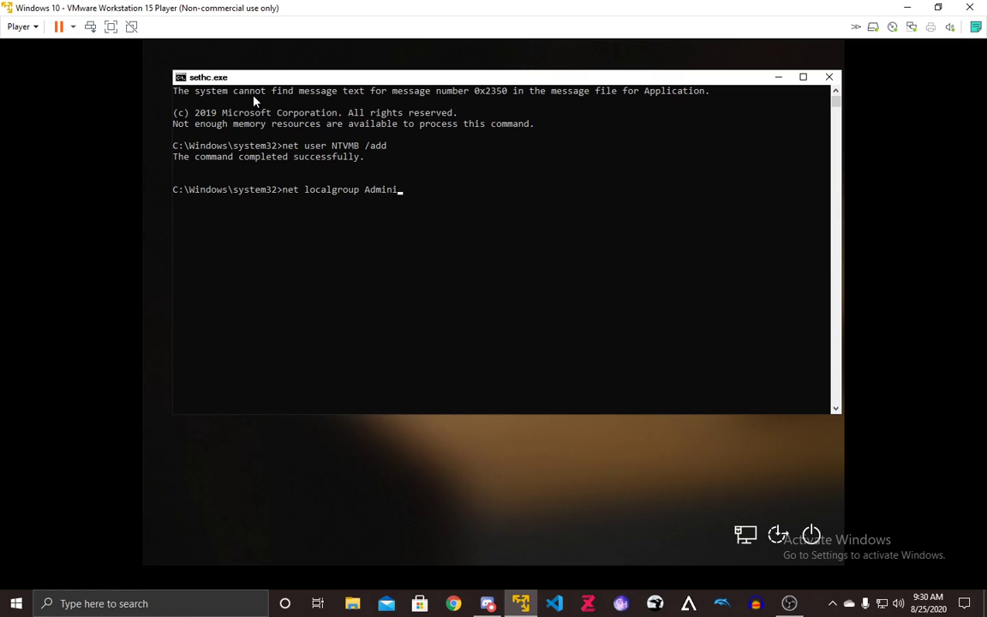
type("t")
key("BackSpace")
type("strat")
type("ors")
type(" NTVMB /add")
key("Return")
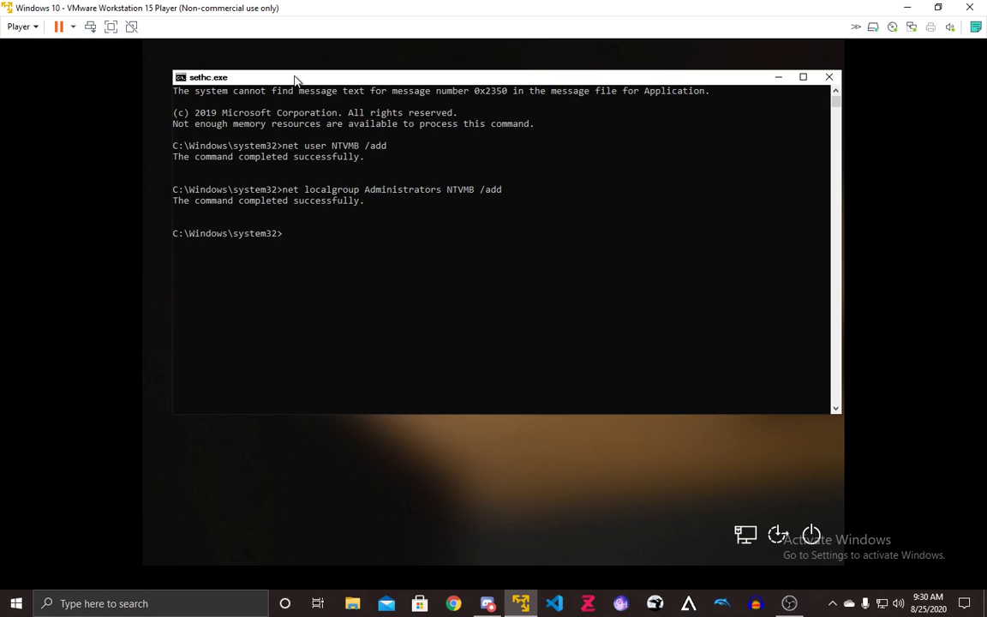
Close the command prompt and restart the guest from the sign-in screen's power menu.
left_click(829, 77)
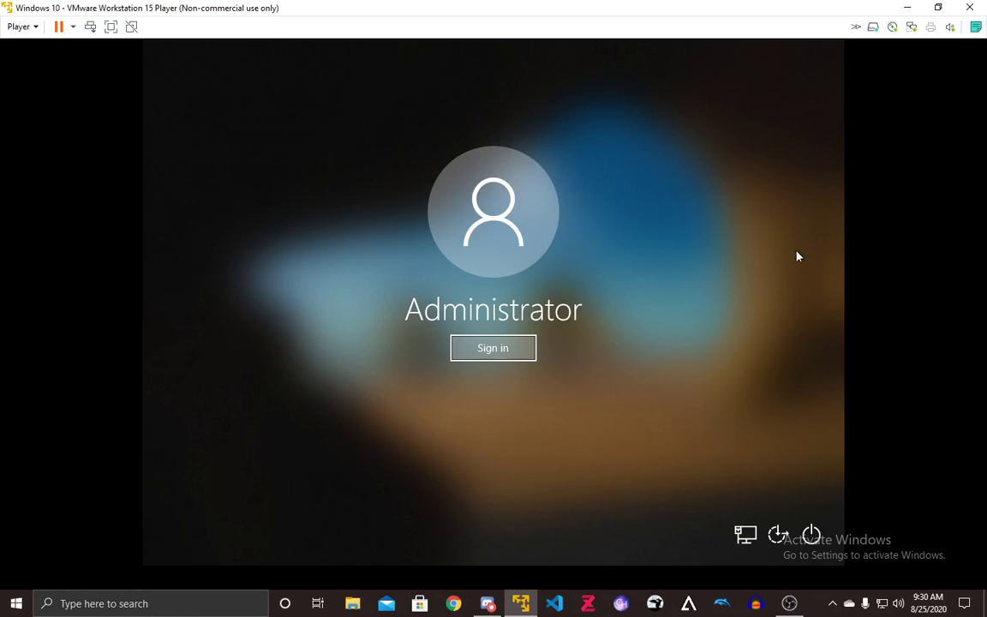
left_click(810, 539)
left_click(806, 500)
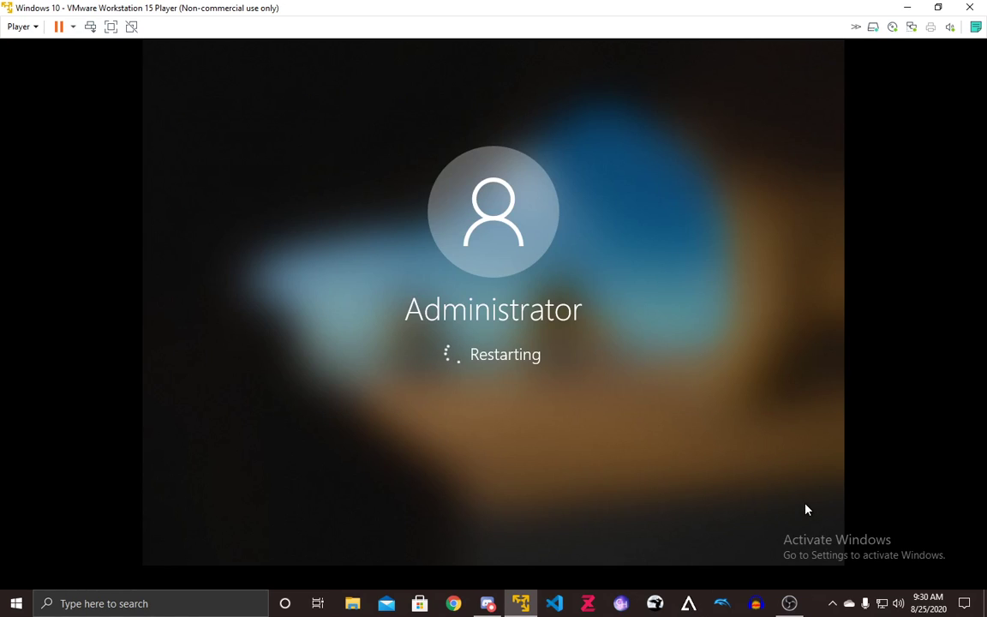